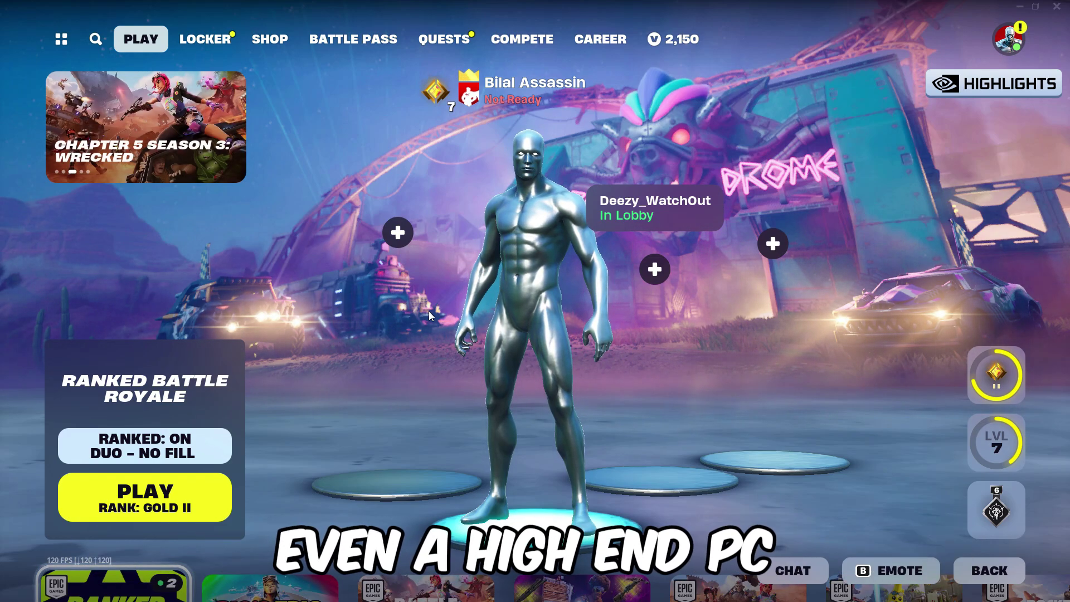
Bring up the Social panel from the lobby's profile icon
left_click(1009, 39)
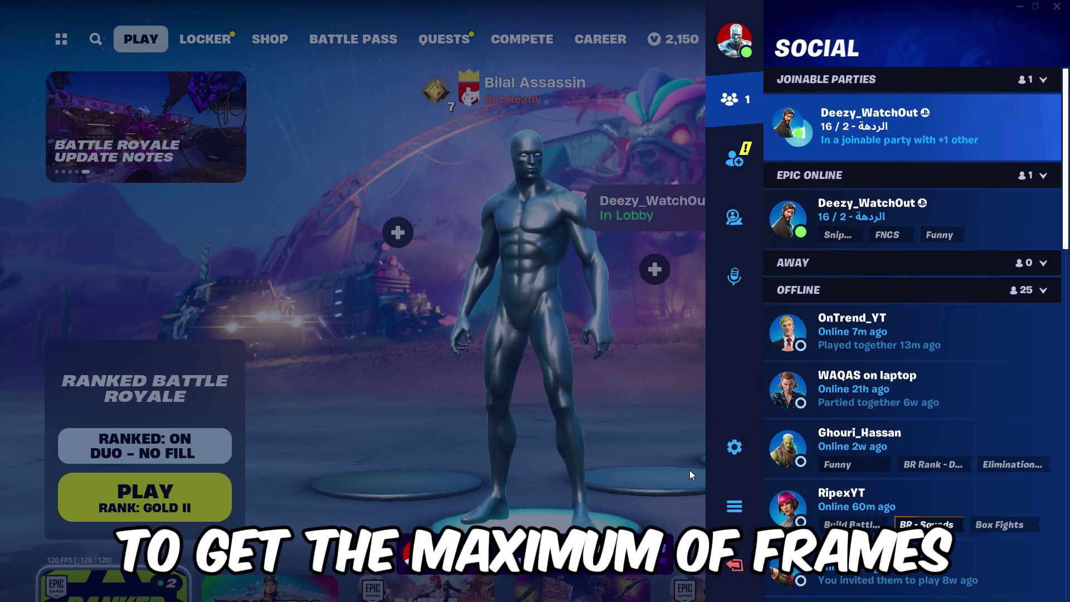
Enter Settings and switch Window Mode to Fullscreen
left_click(734, 446)
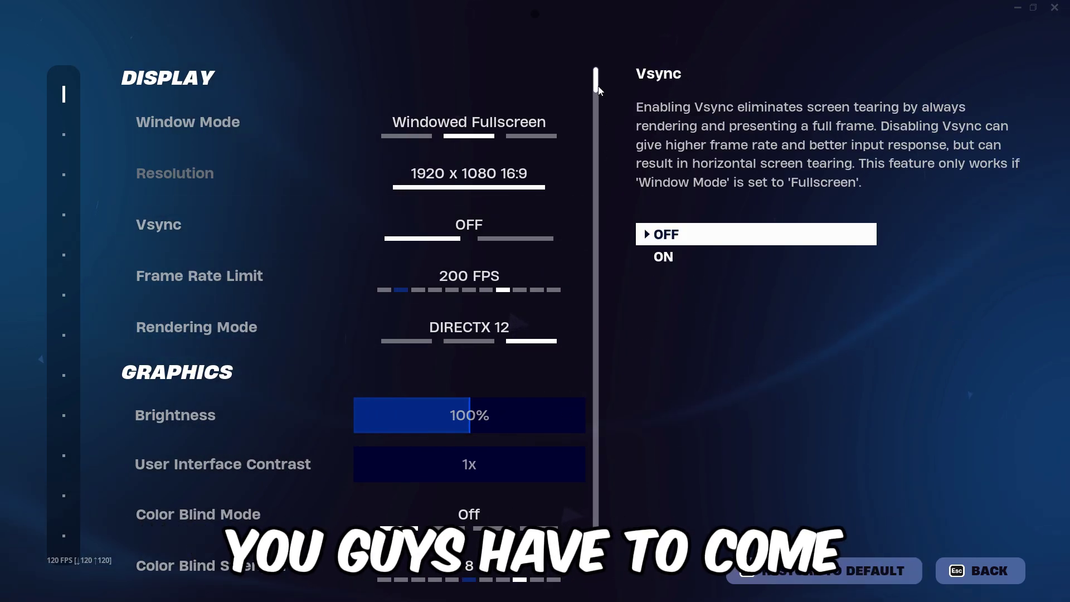
left_click_drag(597, 82, 597, 78)
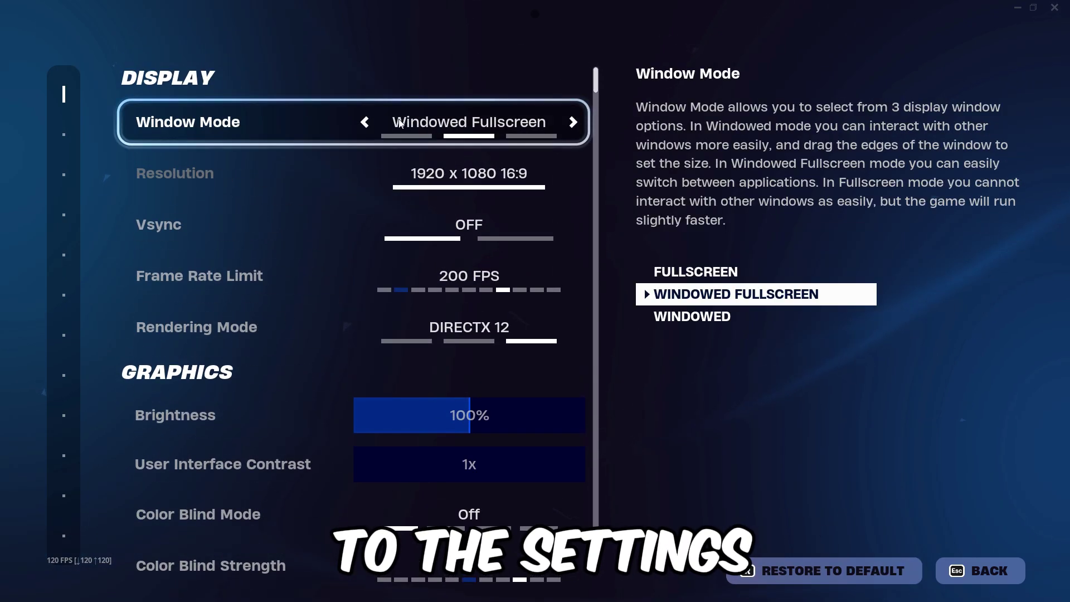
left_click(365, 123)
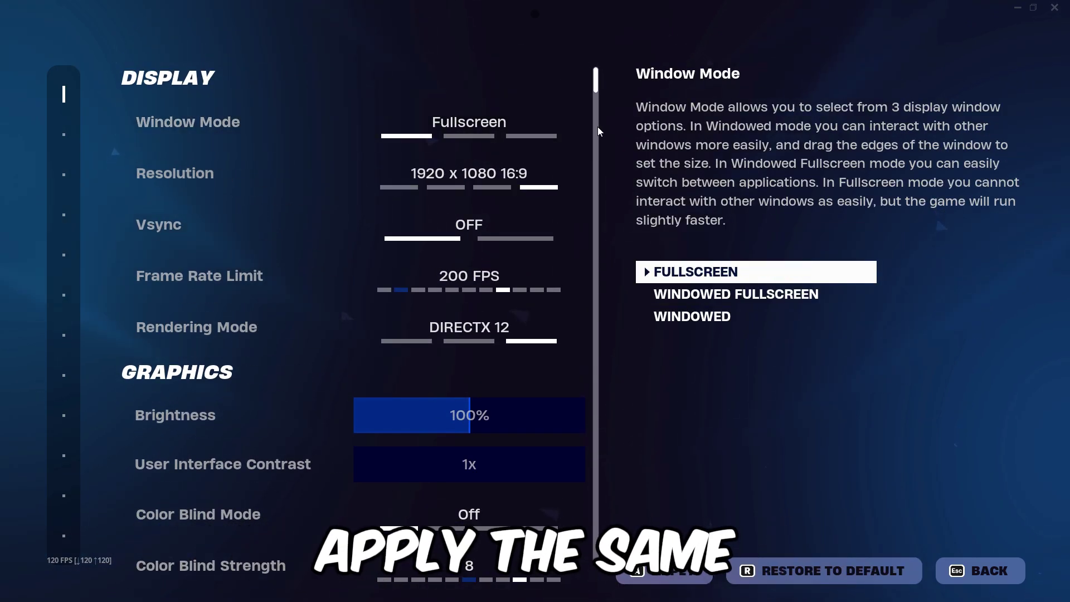
left_click_drag(595, 90, 599, 85)
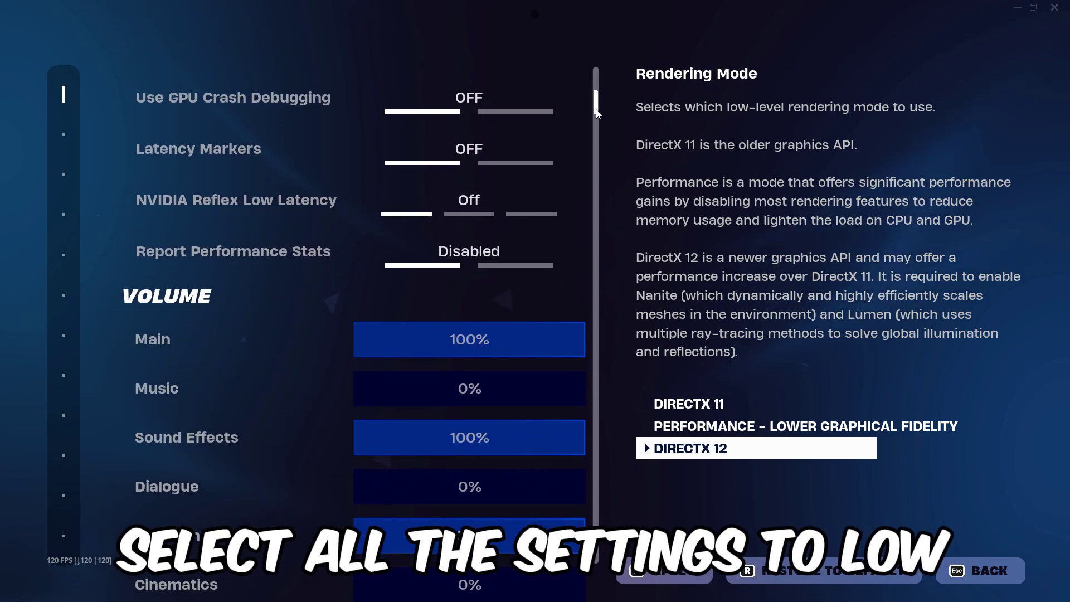
scroll(596, 112, "down", 2)
scroll(596, 116, "down", 2)
scroll(596, 116, "down", 2)
scroll(596, 116, "down", 5)
scroll(627, 167, "down", 6)
scroll(658, 218, "down", 1)
Leave Settings, save the changes, and bring up the exit prompt with Escape
left_click(960, 570)
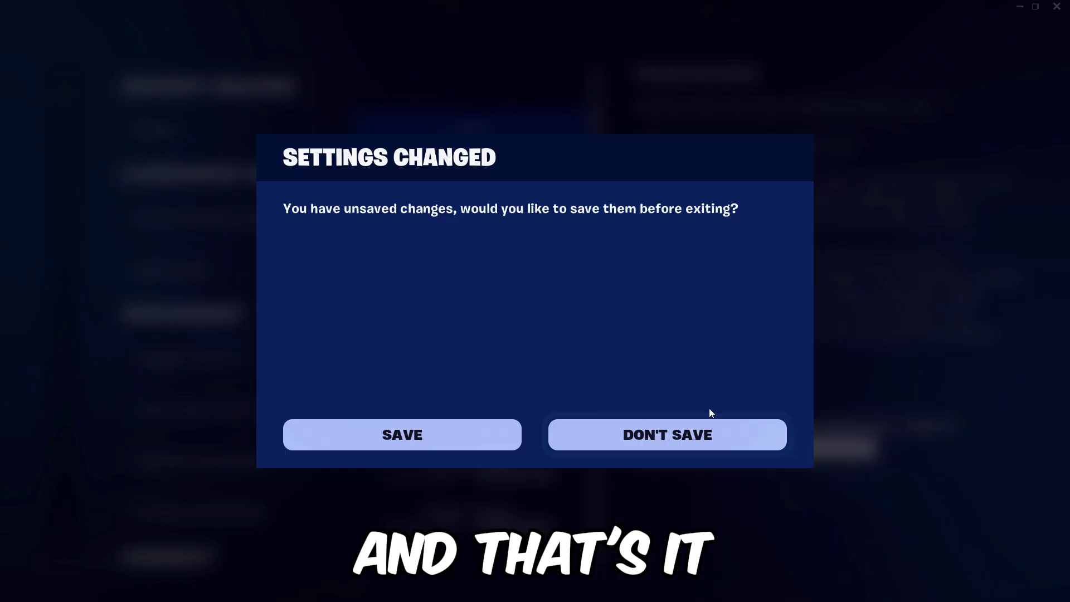
left_click(479, 431)
key("Escape")
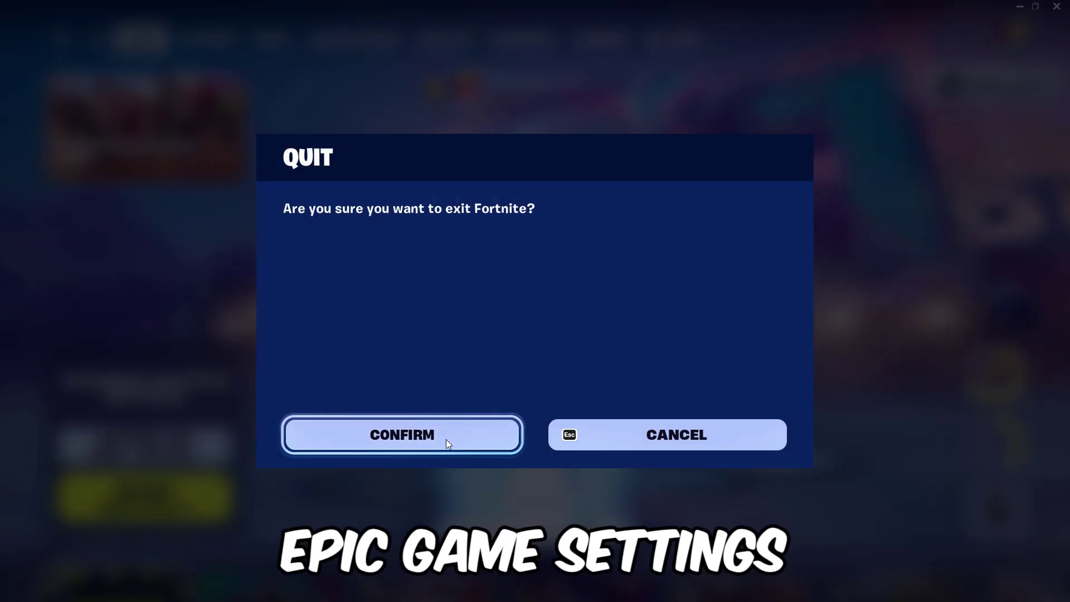
Confirm quitting Fortnite, then review and close its installation options in the Library
left_click(495, 452)
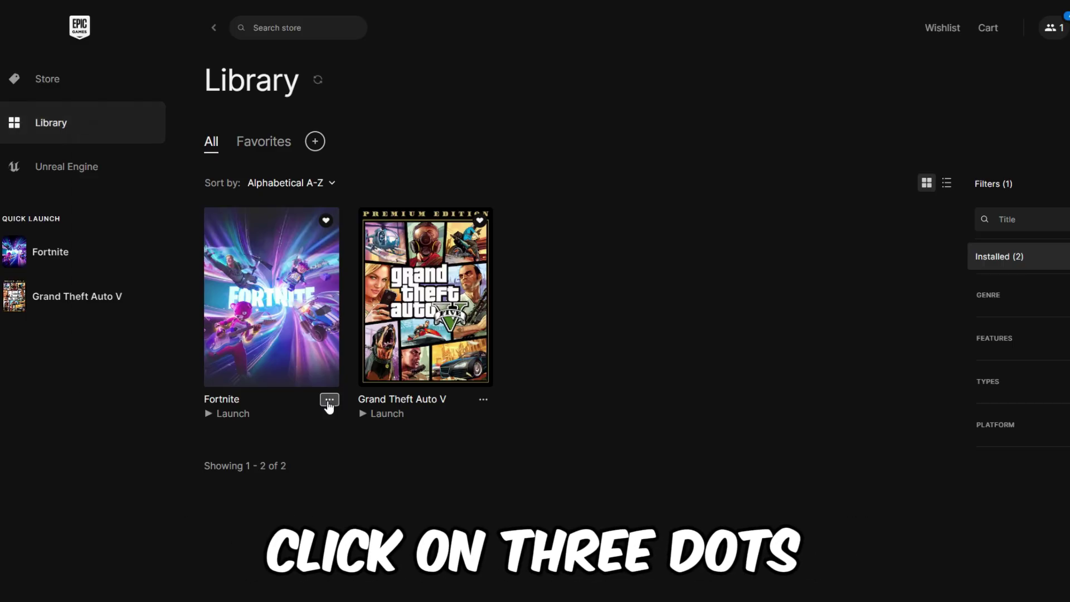
left_click(330, 398)
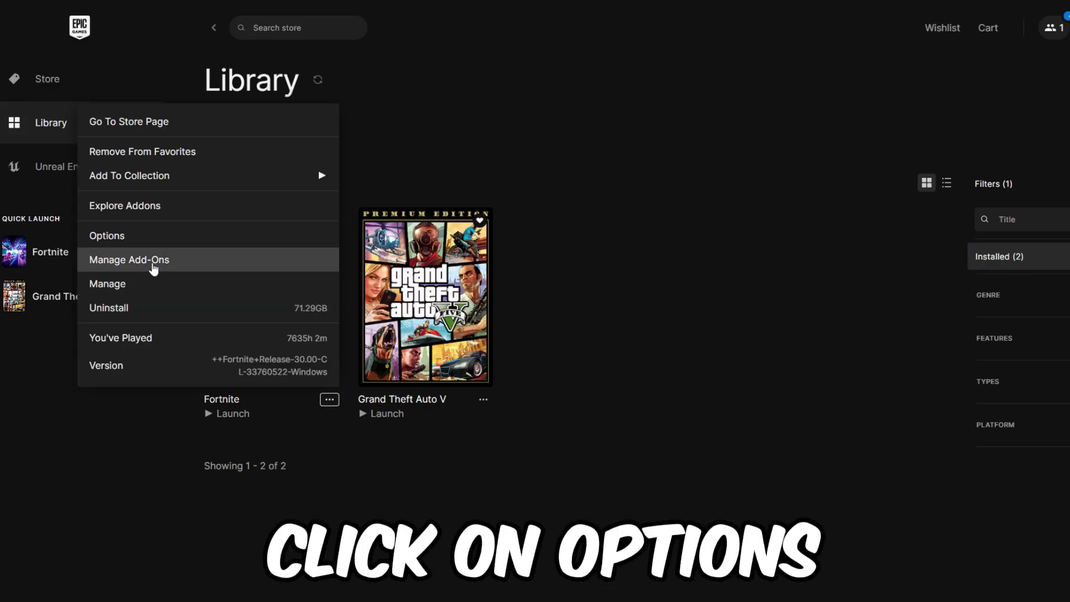
left_click(107, 235)
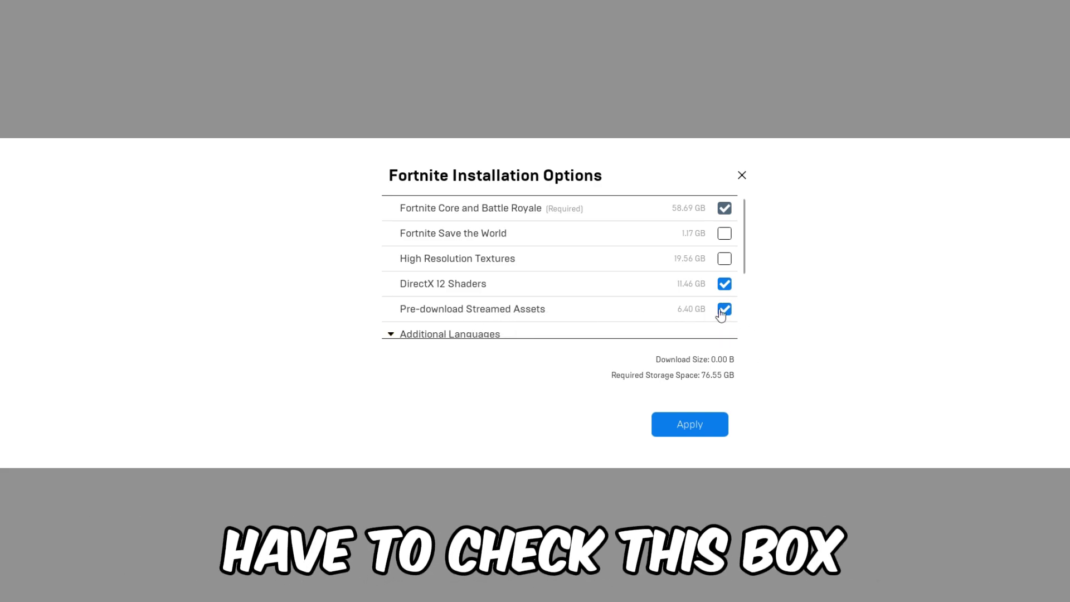
scroll(744, 268, "down", 1)
scroll(744, 260, "up", 1)
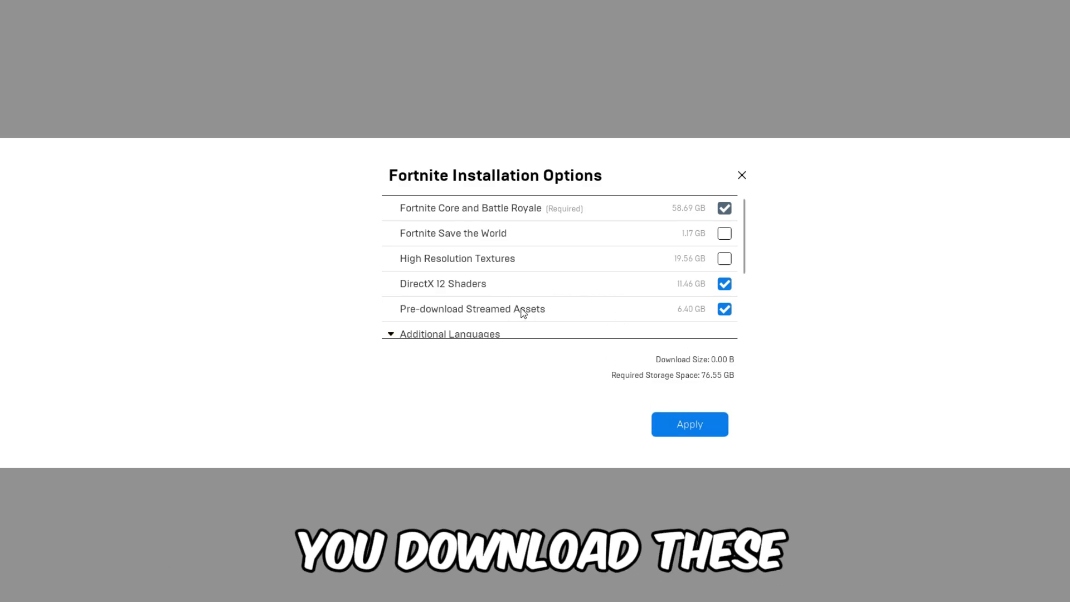
left_click(742, 175)
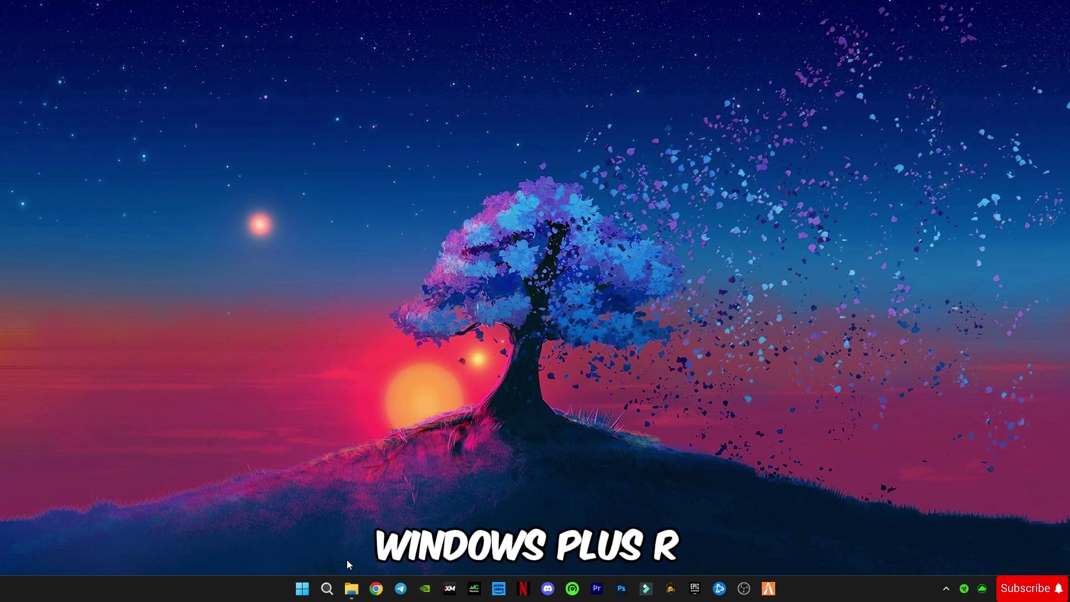
Delete everything in the Windows Temp folder via Run, skipping files in use
key("super+r")
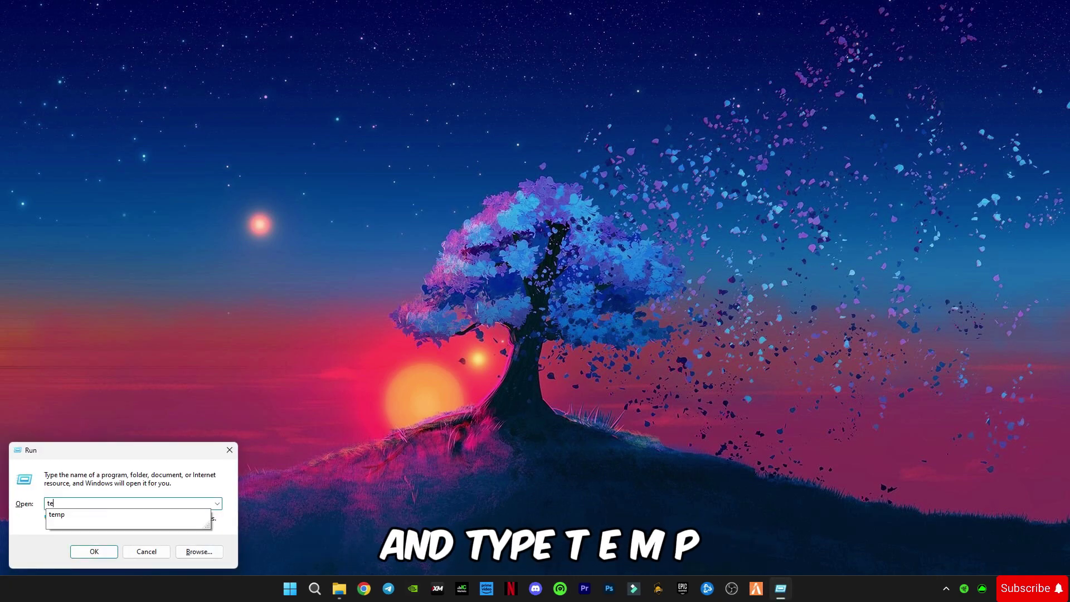
type("mp")
key("Return")
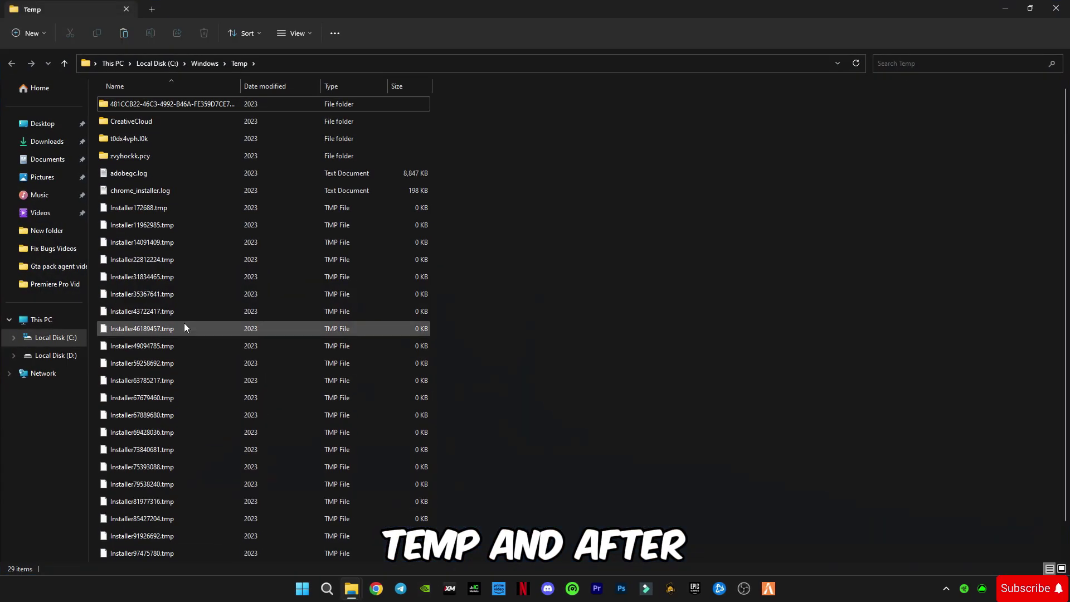
left_click(183, 327)
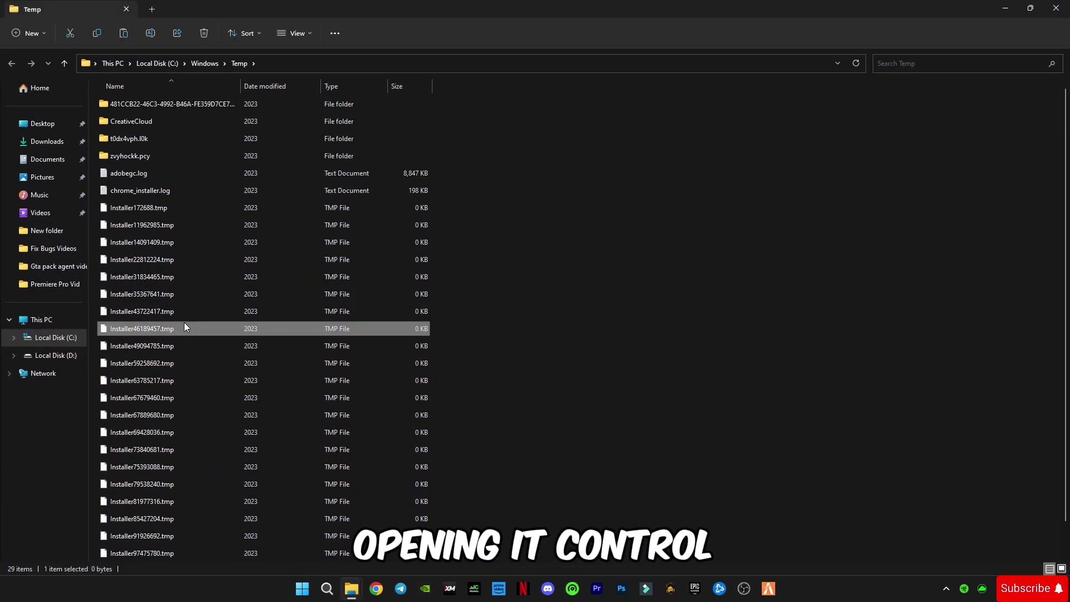
scroll(184, 326, "down", 1)
key("ctrl+a")
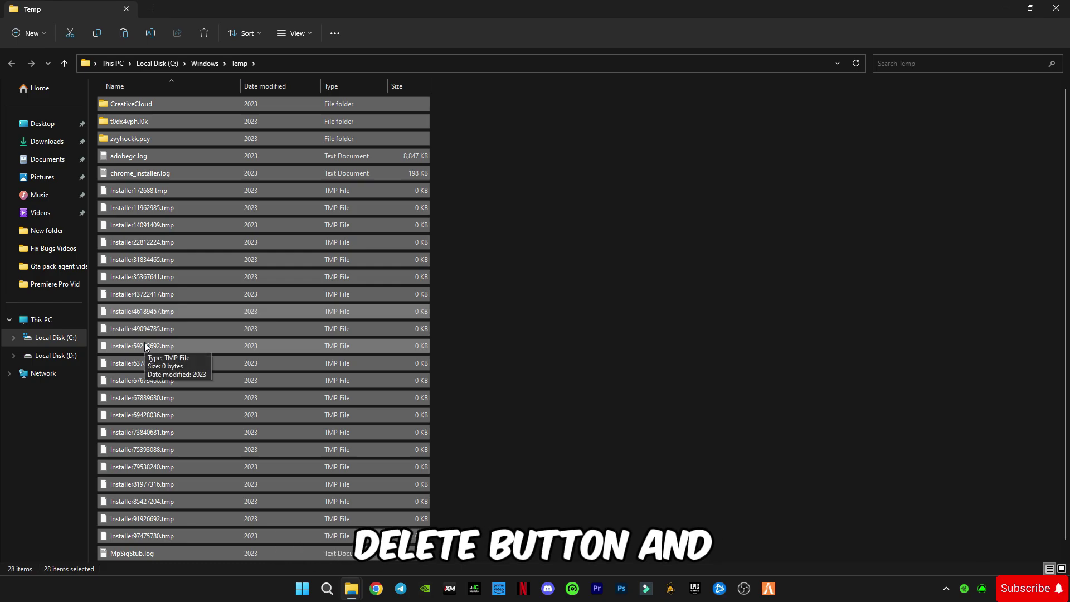
key("Delete")
key("Return")
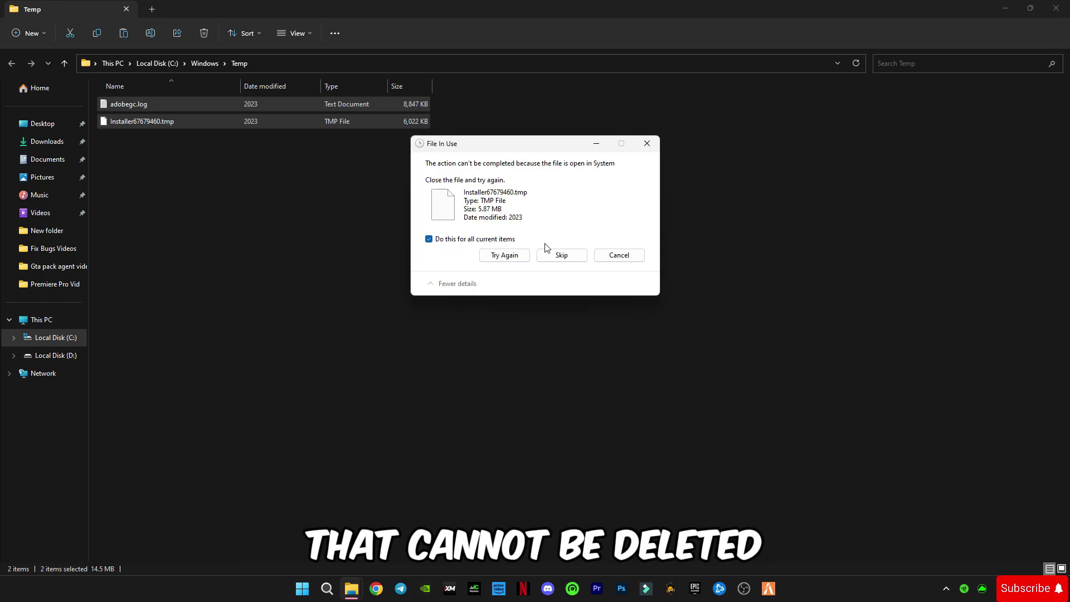
left_click(561, 255)
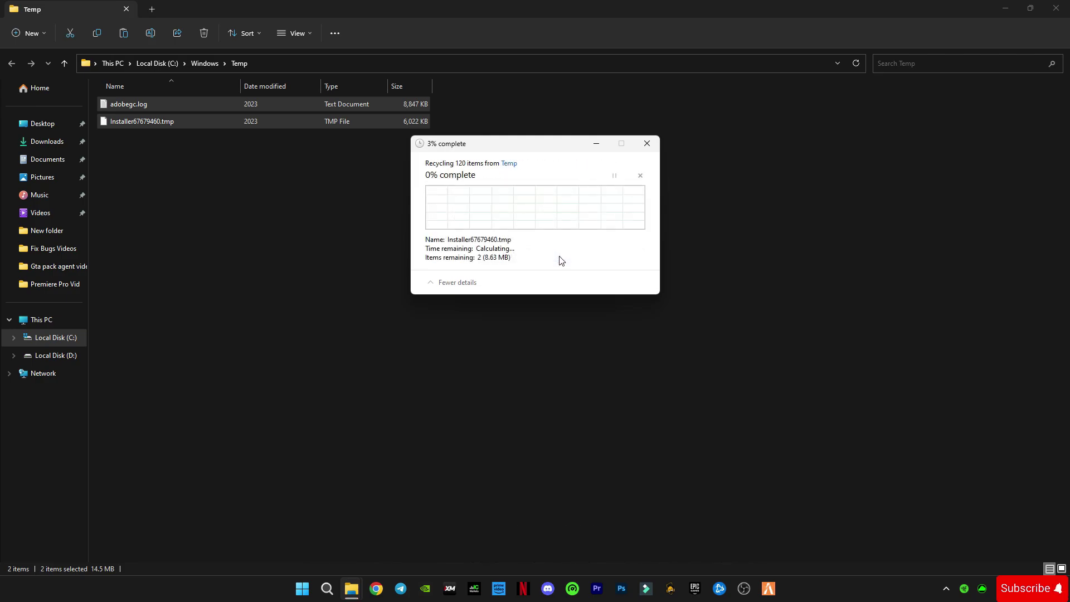
Delete everything in the user's AppData Local Temp folder, skipping in-use and missing items
left_click(1055, 7)
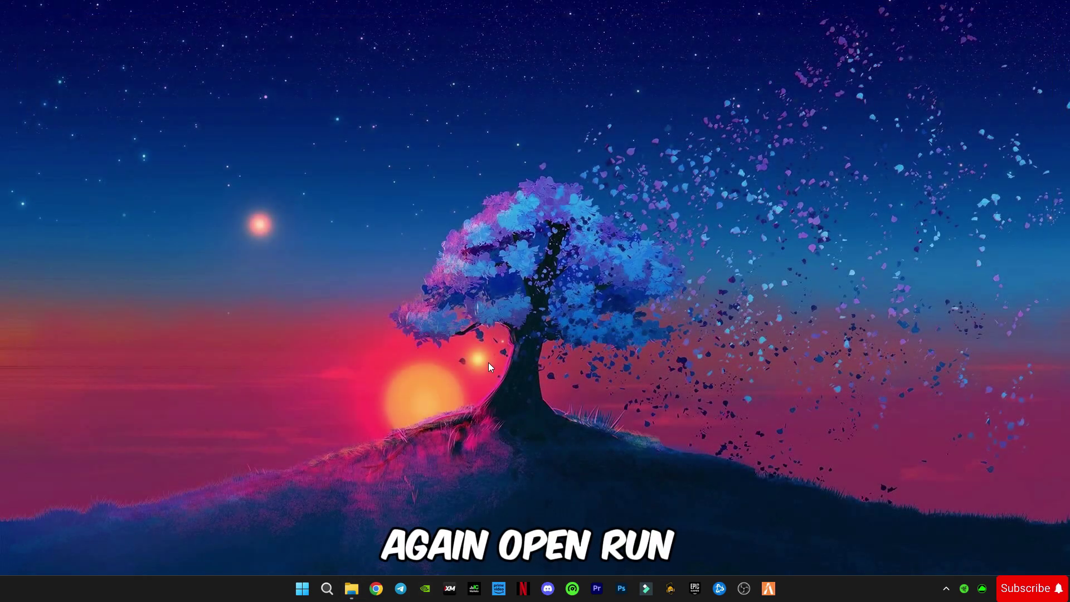
key("super+r")
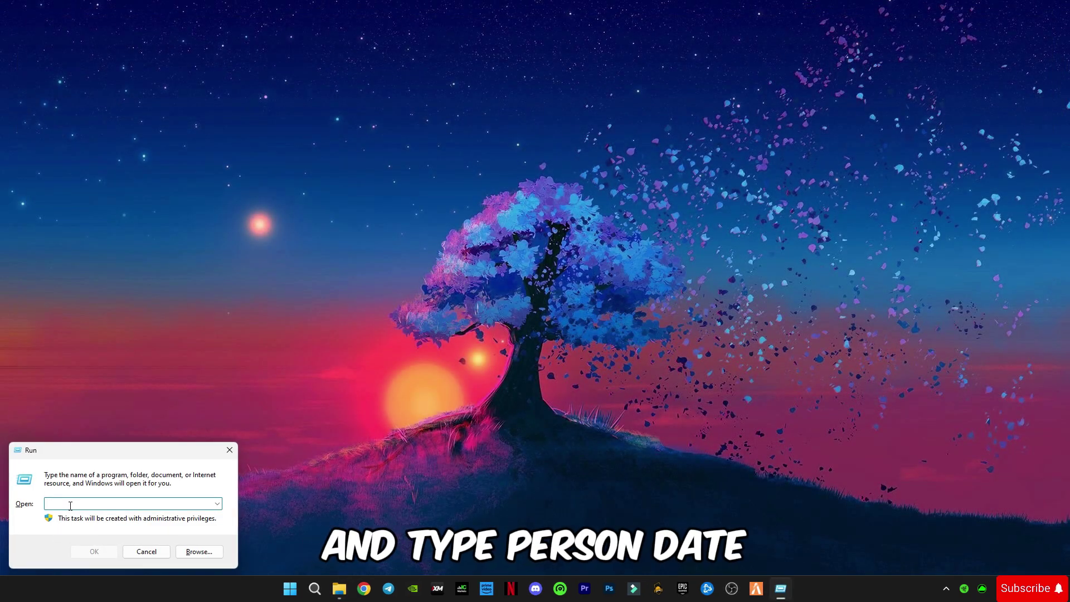
type("%")
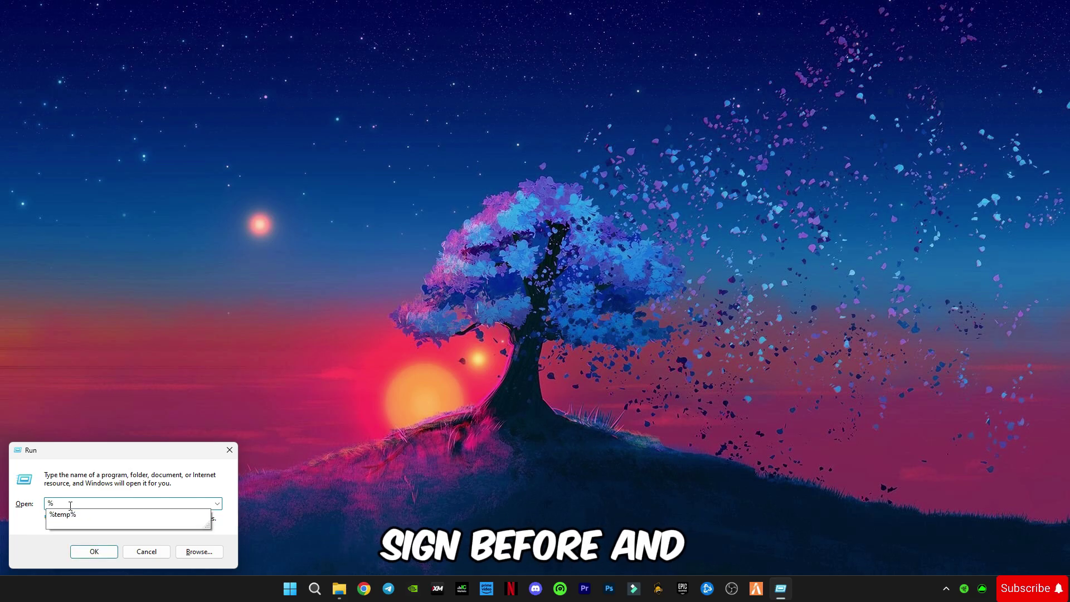
type("temp%")
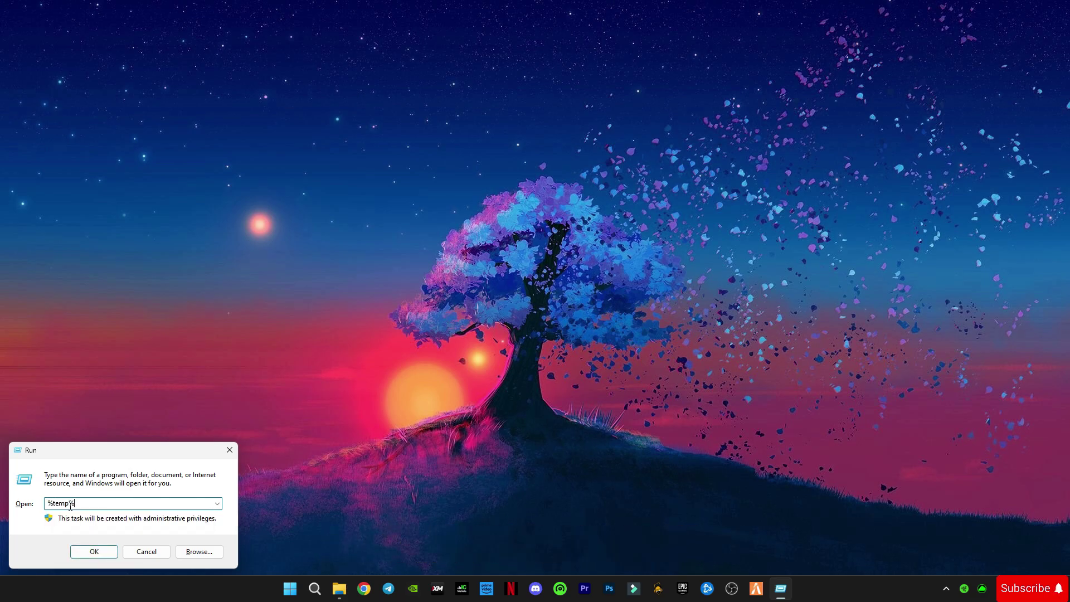
key("Return")
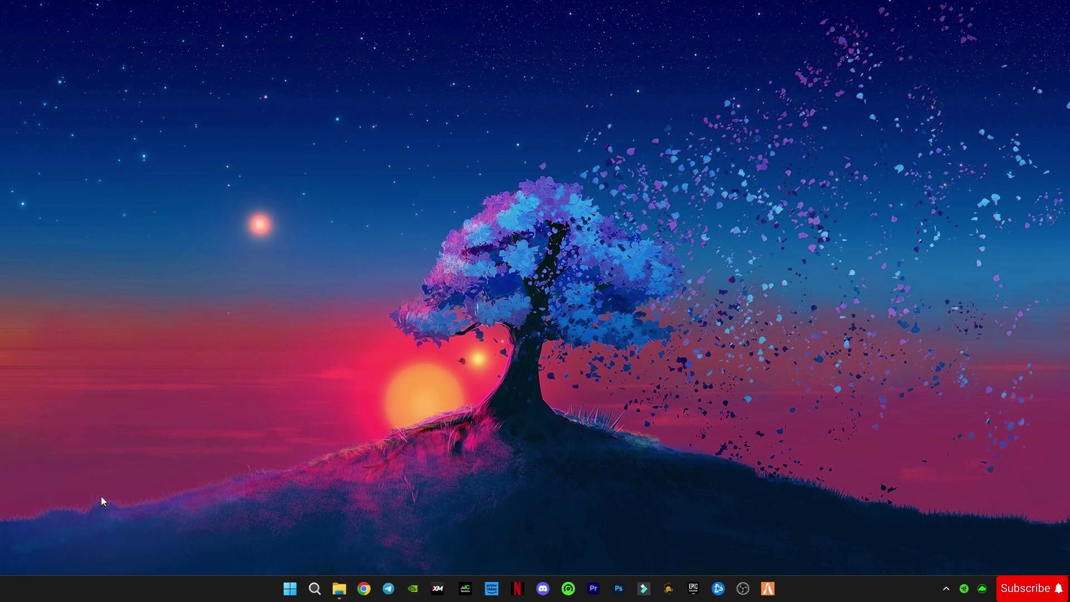
left_click(265, 345)
key("ctrl+a")
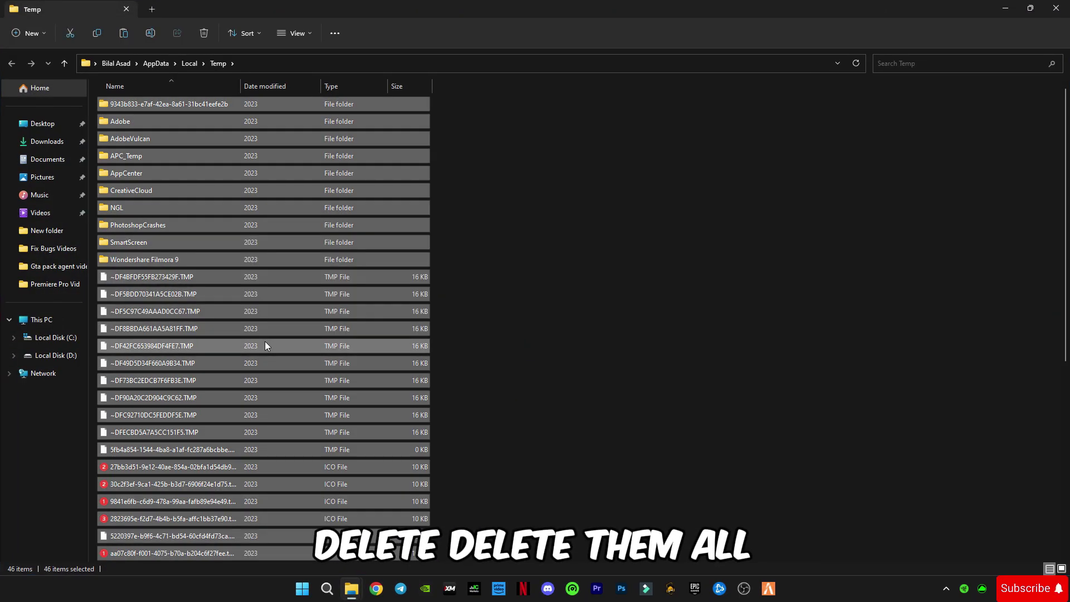
key("Delete")
left_click(578, 303)
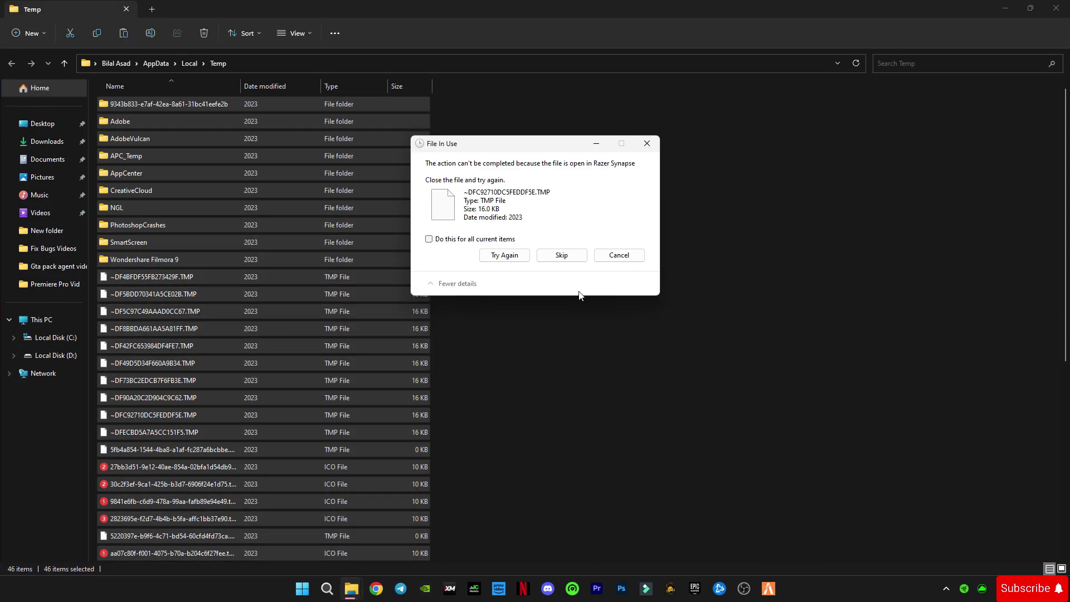
left_click(560, 254)
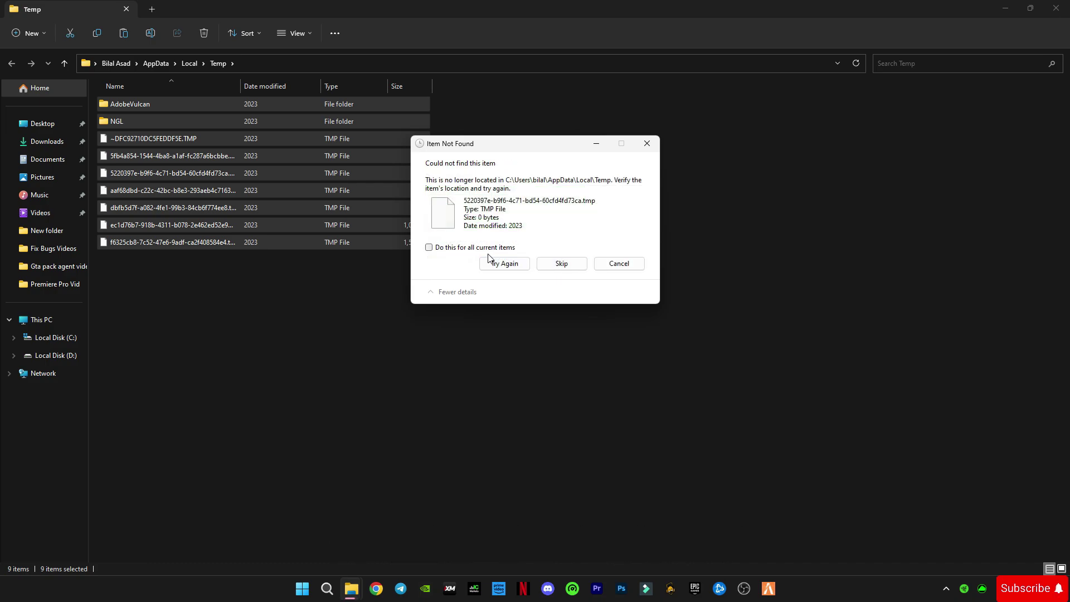
left_click(562, 263)
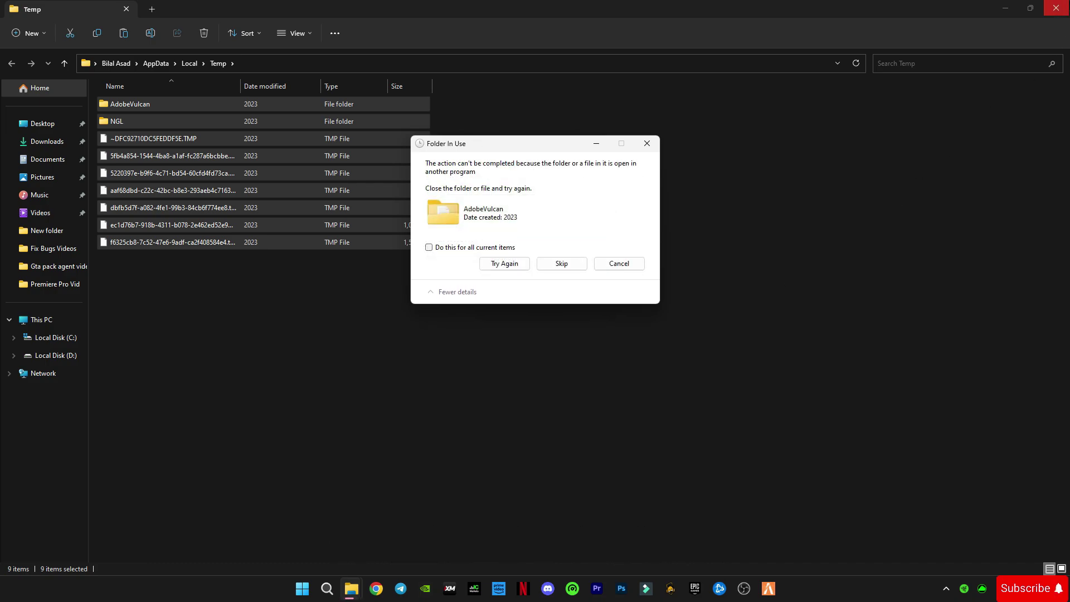
left_click(561, 262)
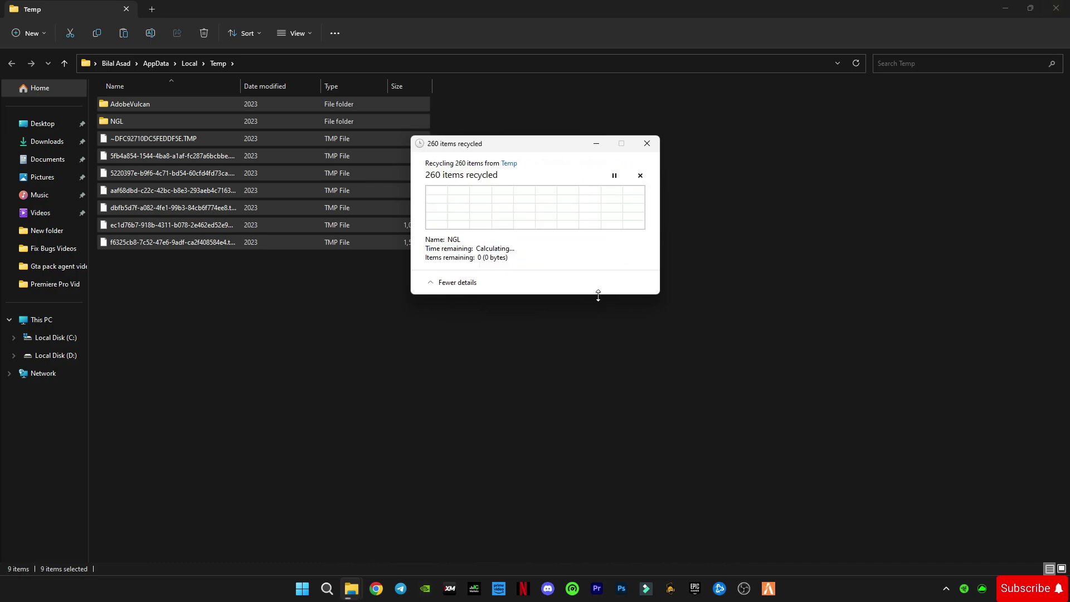
Delete everything in the Prefetch folder via Run and close the window
left_click(1055, 8)
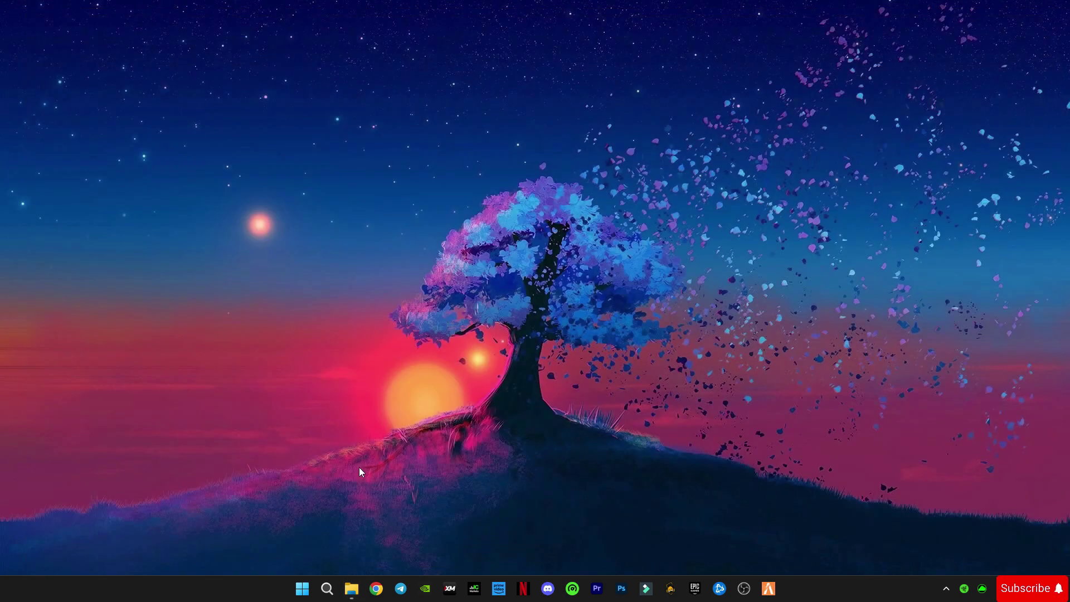
key("super+r")
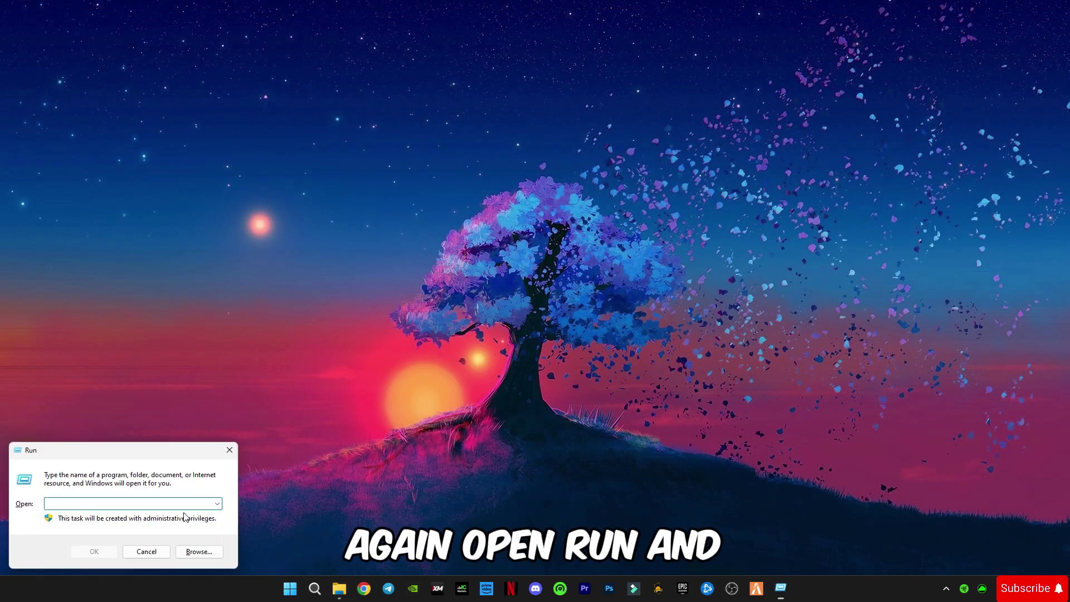
type("prefetch")
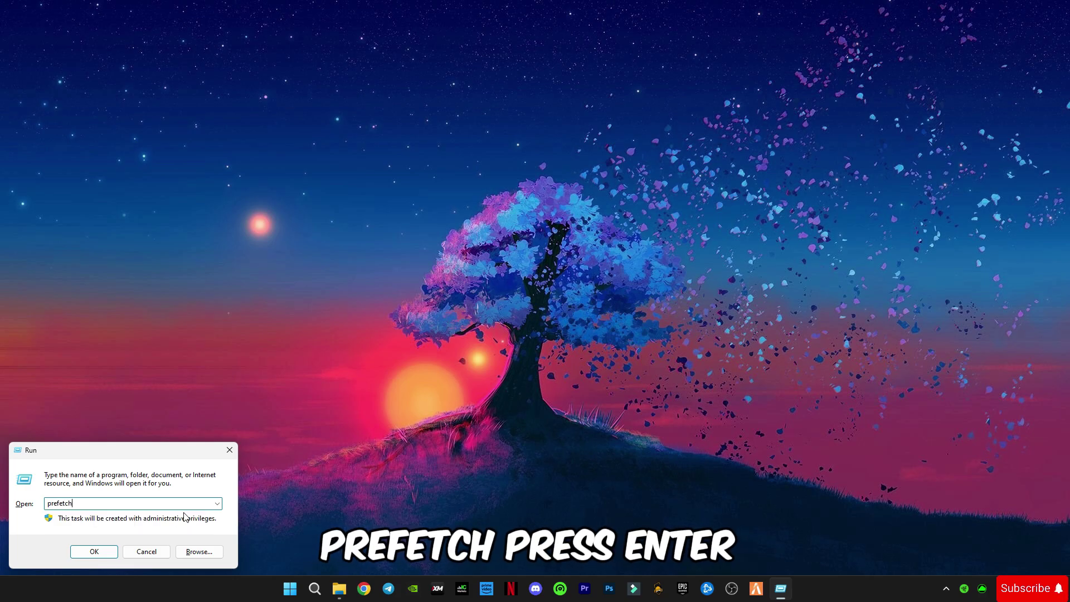
key("Return")
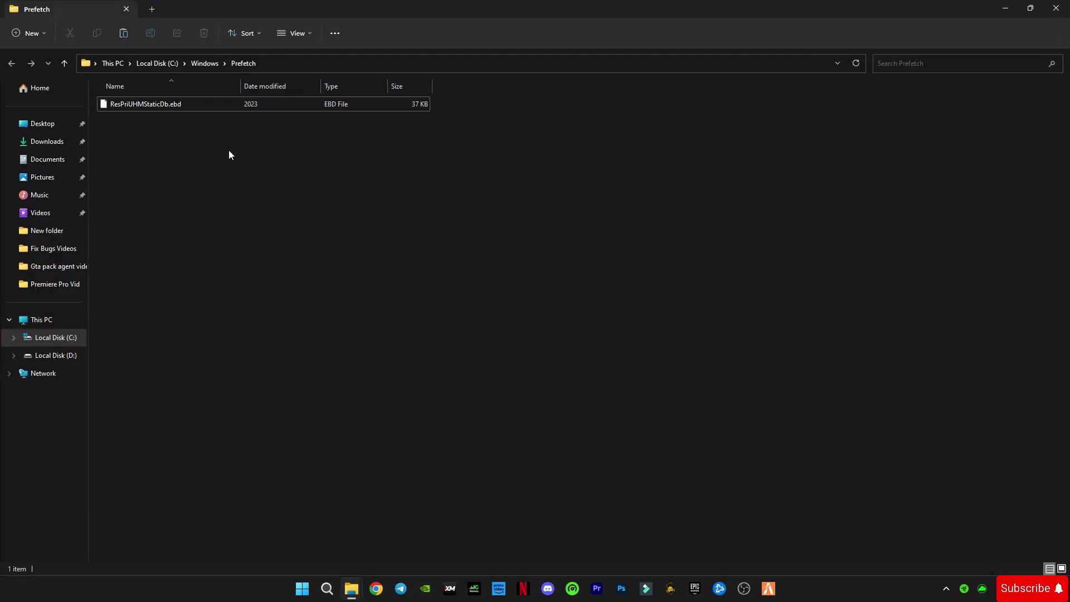
key("ctrl+a")
key("Delete")
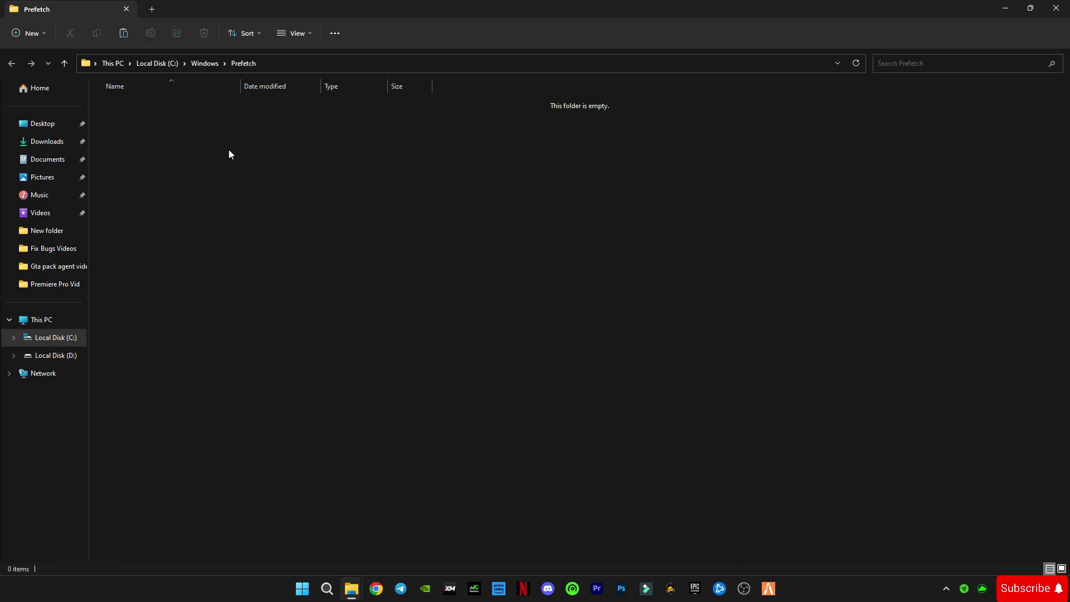
left_click(1055, 9)
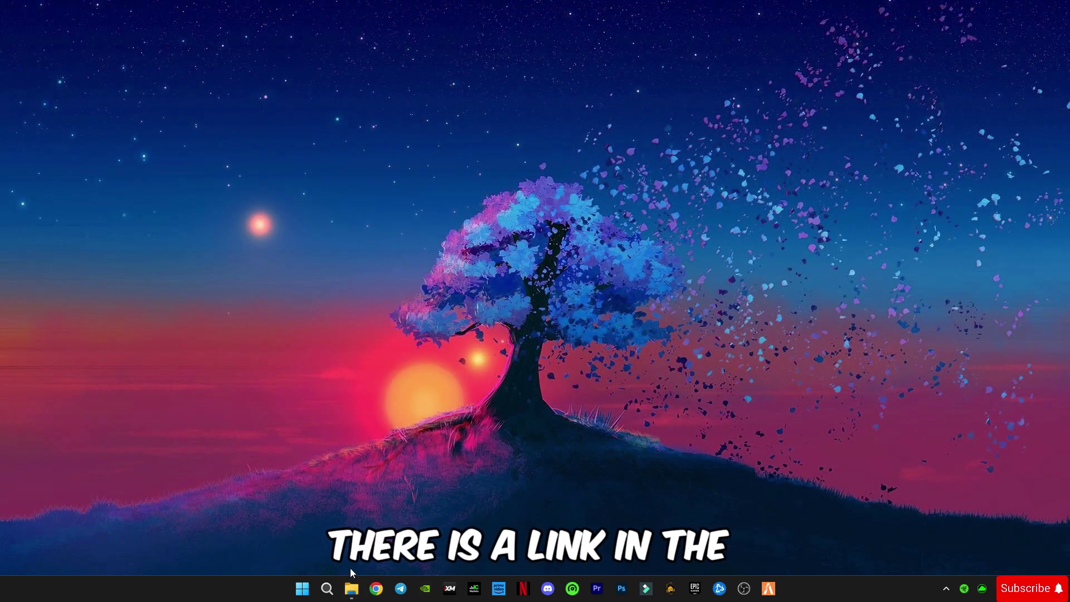
Extract Fotnite Pack.rar into its current folder with Extract Here
left_click(351, 588)
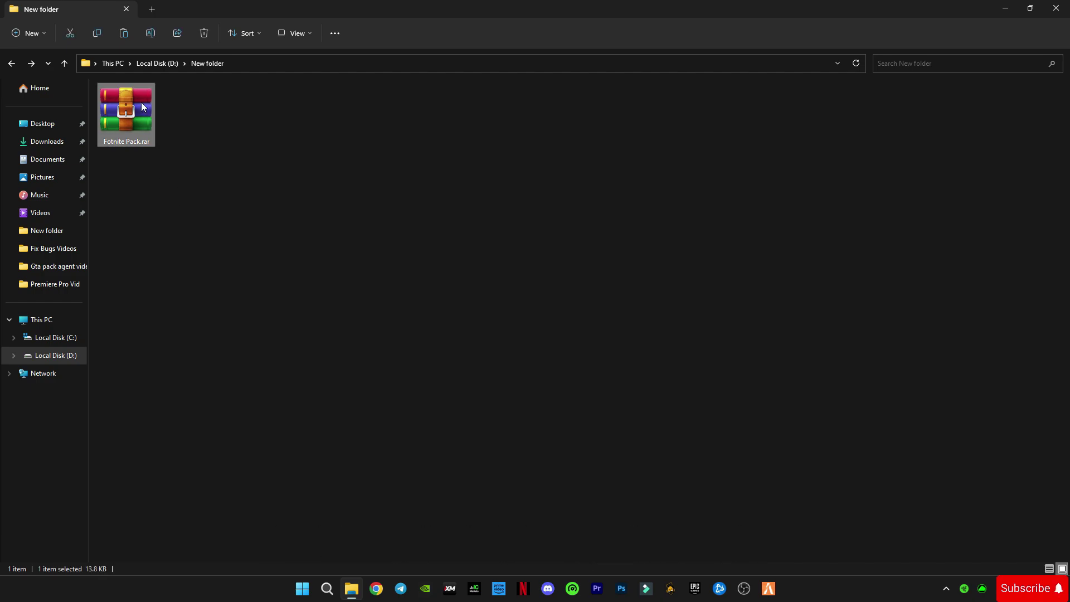
right_click(126, 112)
left_click(206, 295)
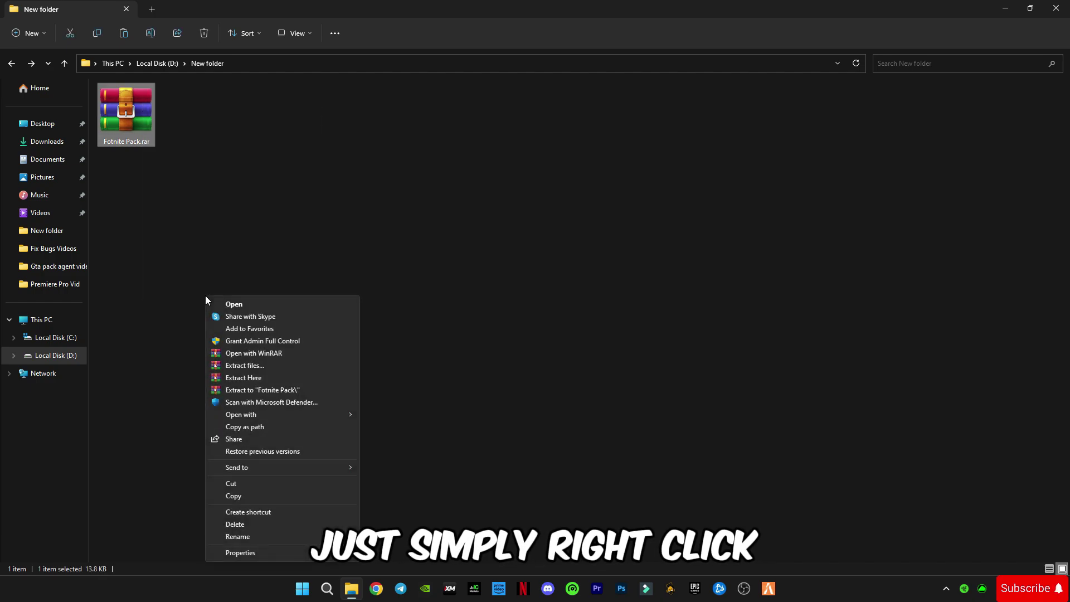
left_click(235, 375)
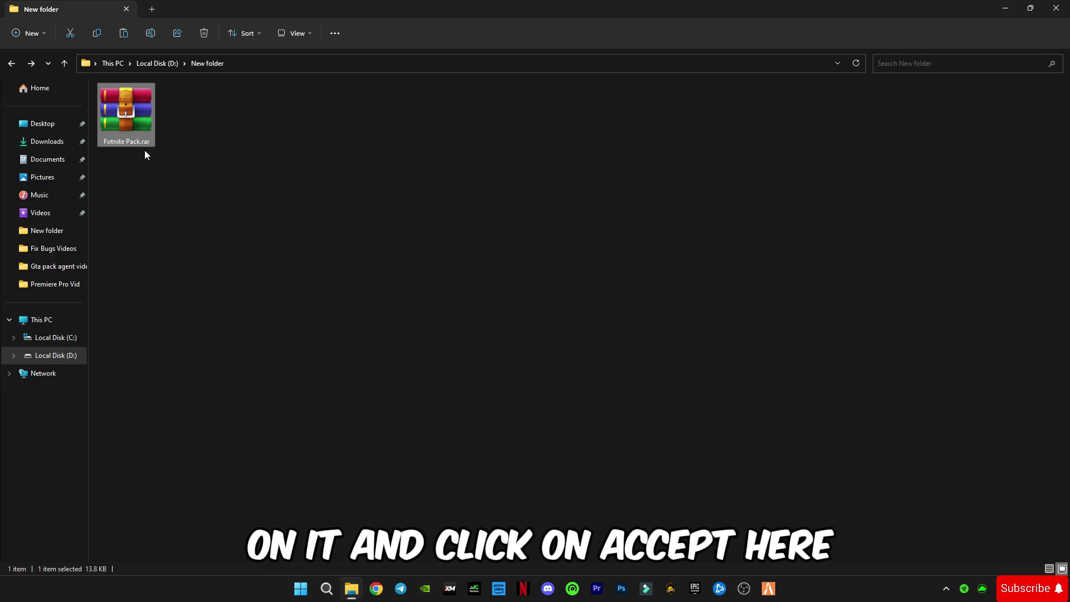
Go into the extracted Fotnite Pack folder and then its Commands folder
double_click(112, 115)
left_click_drag(164, 231, 121, 90)
left_click(134, 213)
left_click(132, 105)
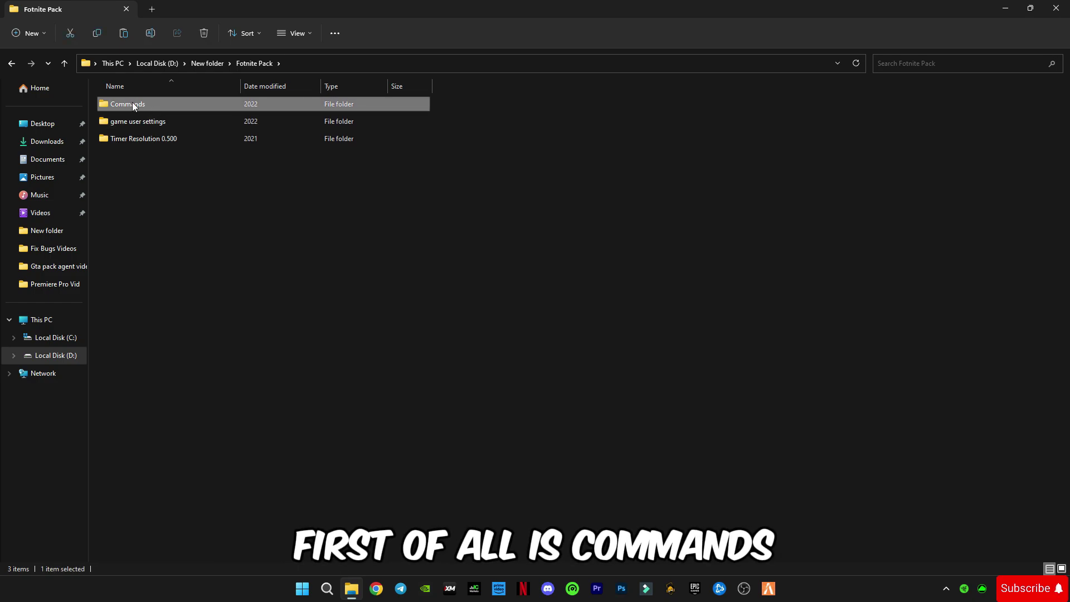
double_click(132, 105)
left_click_drag(172, 193, 170, 127)
left_click(222, 241)
mouse_move(351, 588)
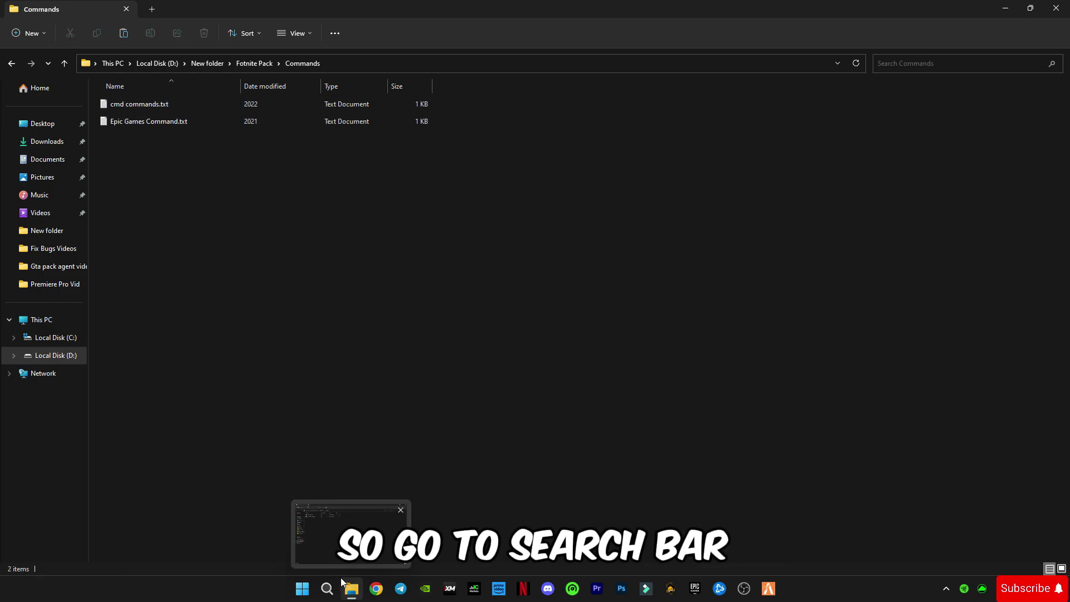
Start Command Prompt as administrator from Windows Search for 'cmd' and position its window
left_click(326, 588)
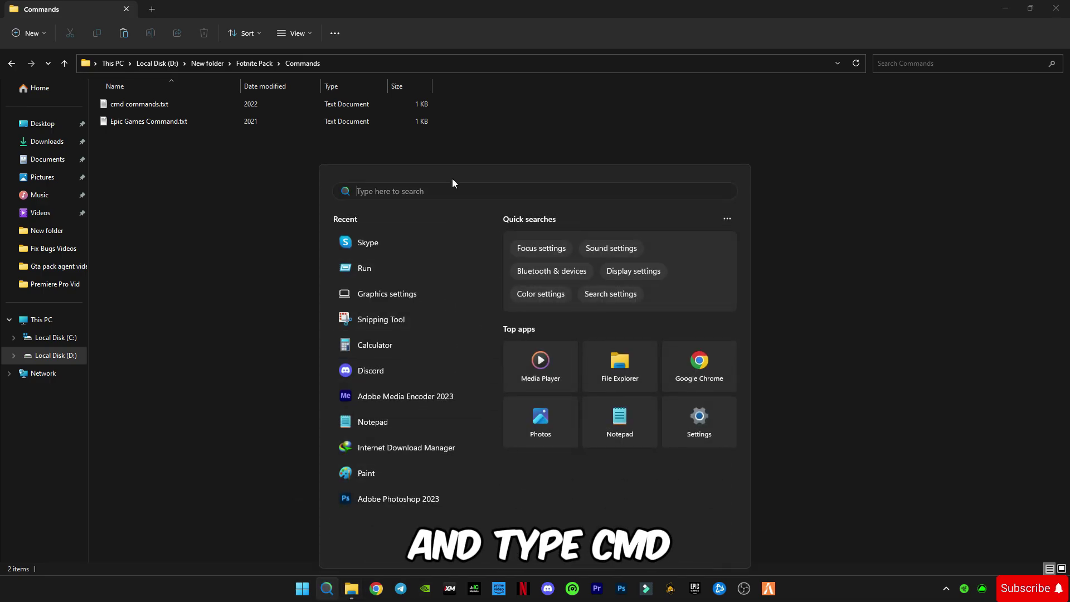
type("cmd")
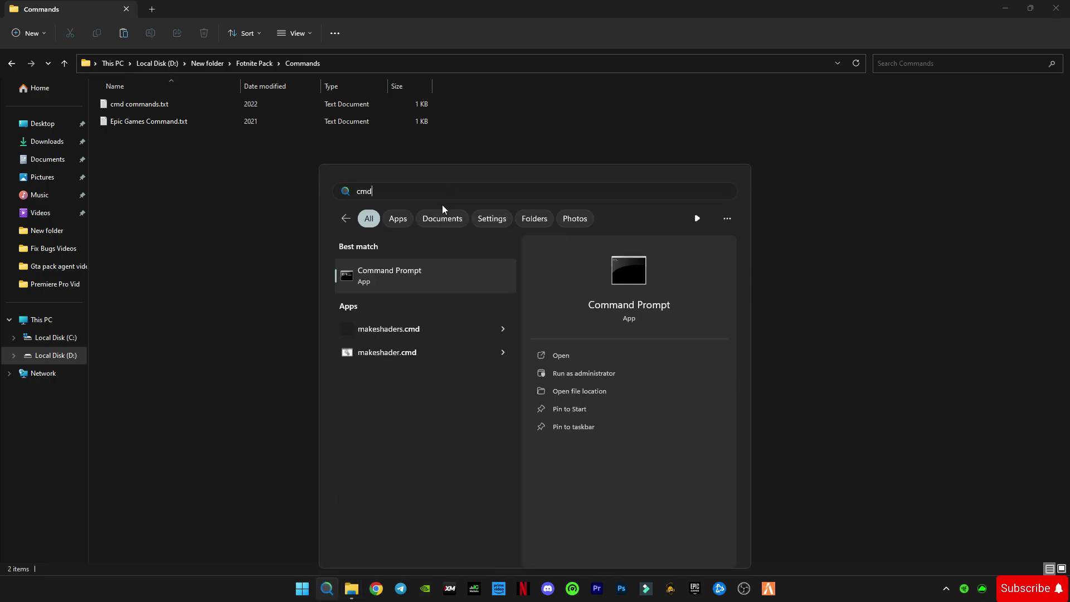
right_click(407, 275)
left_click(426, 289)
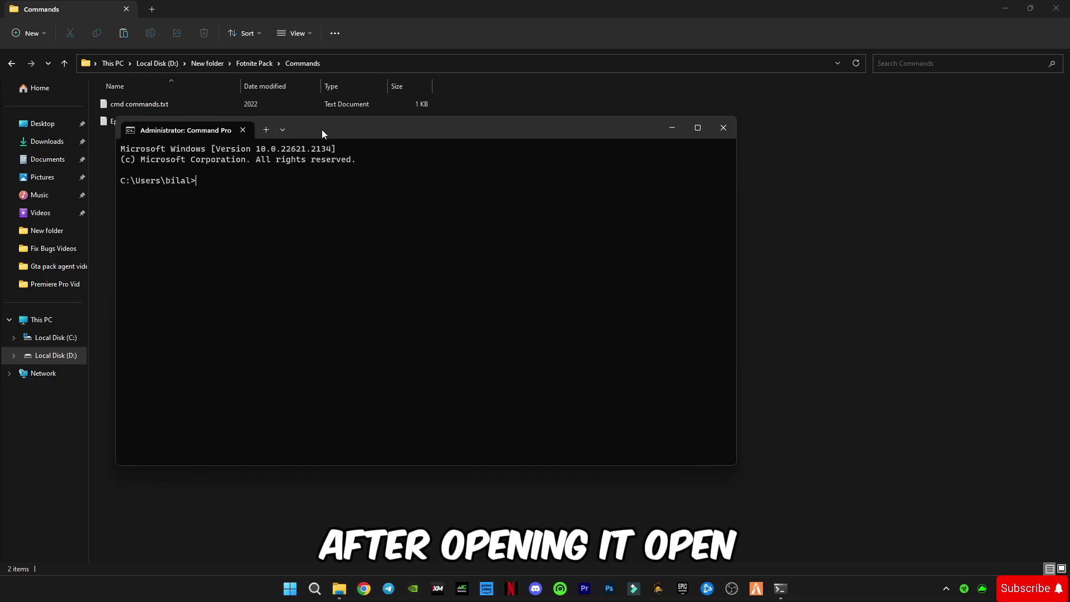
left_click_drag(322, 130, 351, 255)
Copy the powercfg duplicatescheme line from cmd commands.txt and run it in Command Prompt
left_click(139, 106)
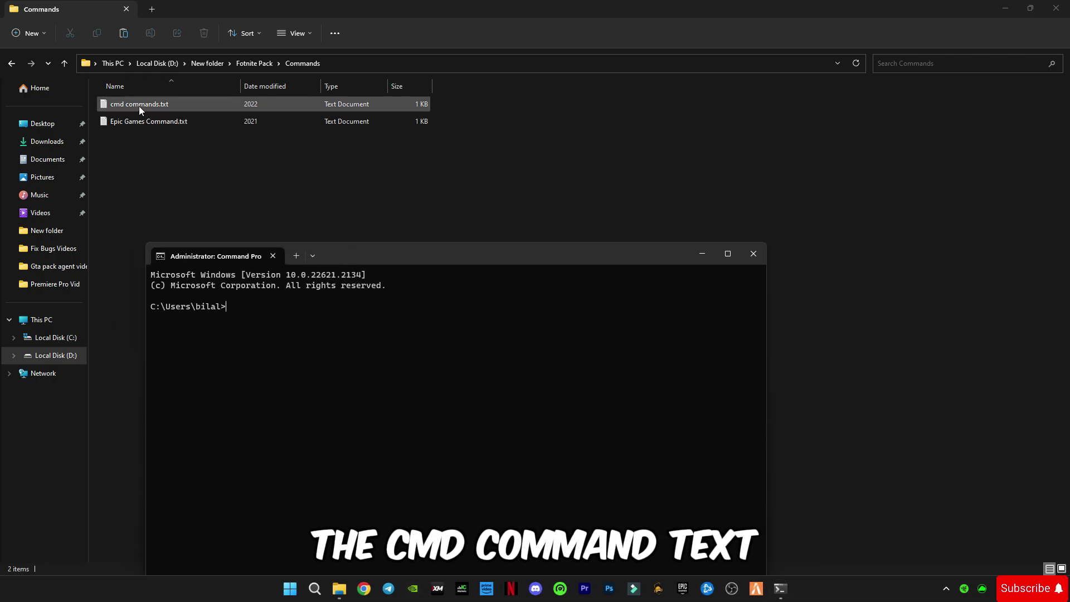
double_click(139, 106)
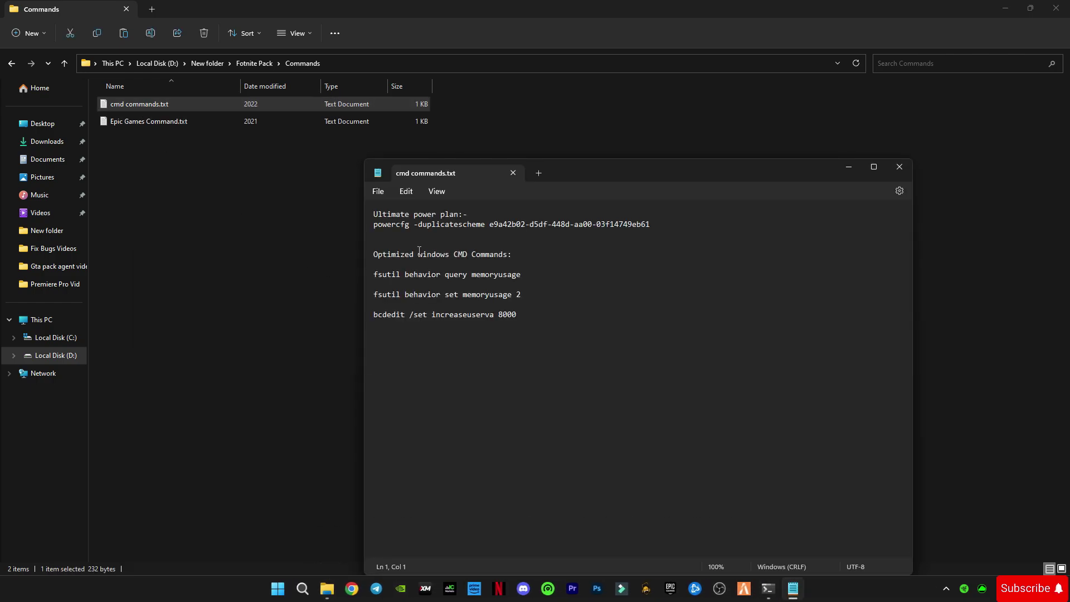
left_click_drag(652, 224, 390, 215)
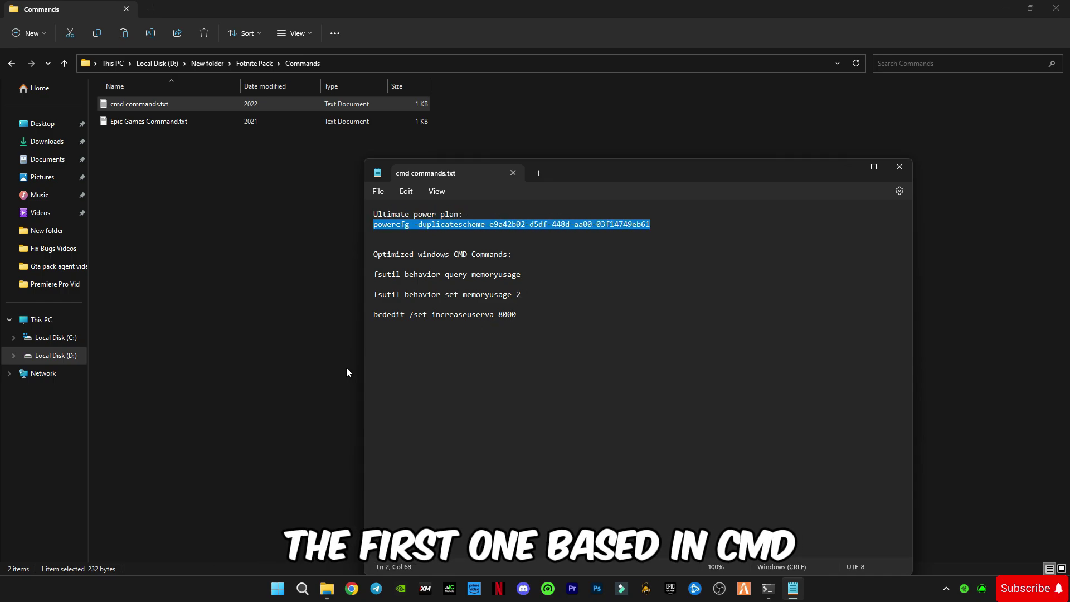
left_click(767, 588)
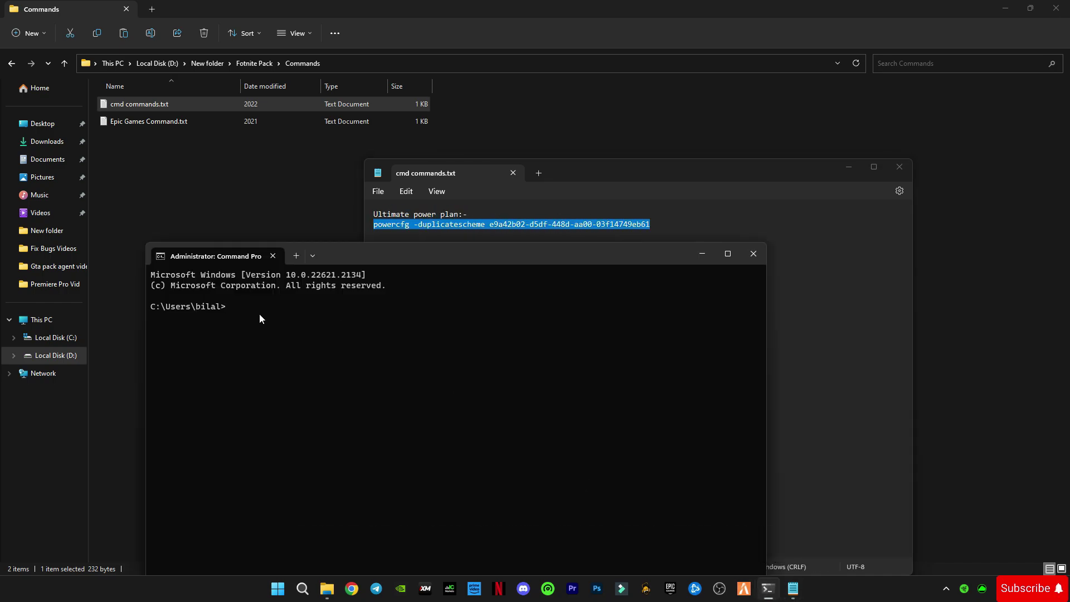
type("powercfg -duplicatescheme e9a42b02-d5df-448d-aa00-03f14749eb61")
key("Return")
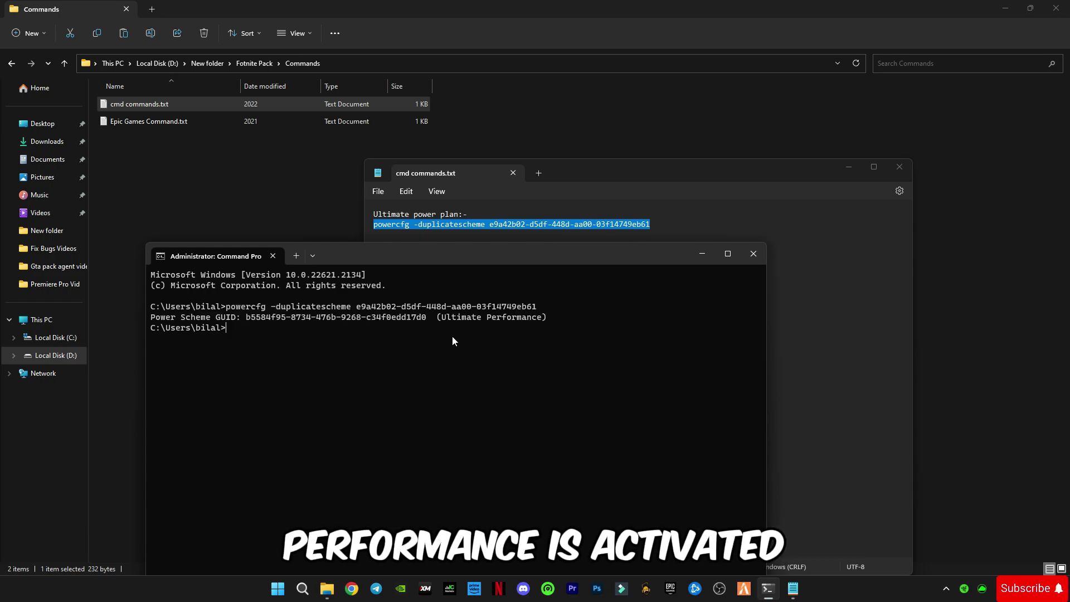
Paste and run the three remaining commands, including the bcdedit increaseuserva 8000 tweak
left_click(797, 306)
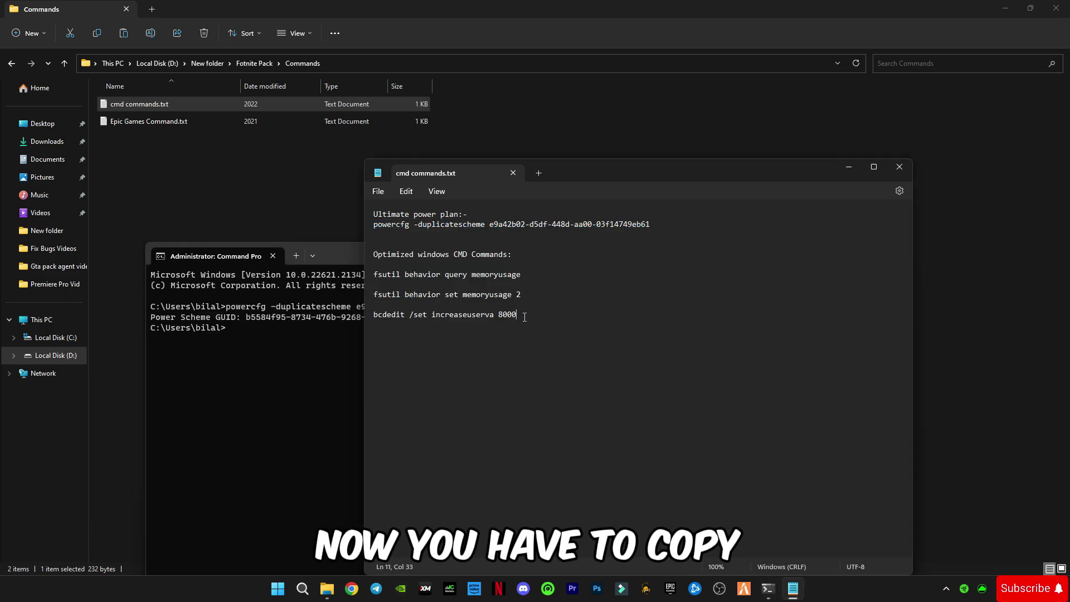
left_click_drag(365, 287, 366, 275)
key("ctrl+c")
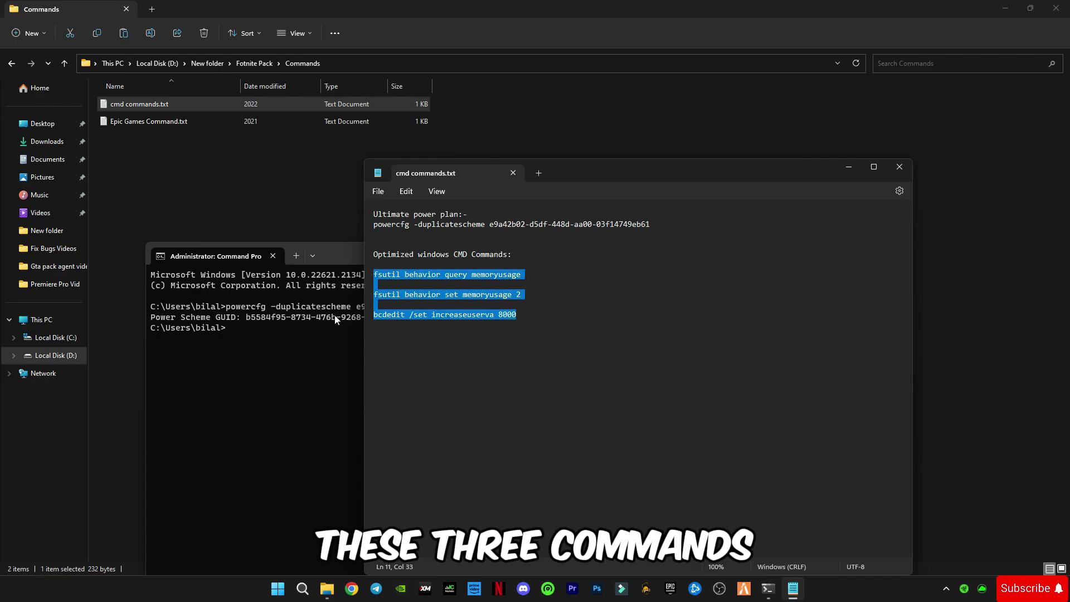
left_click(335, 315)
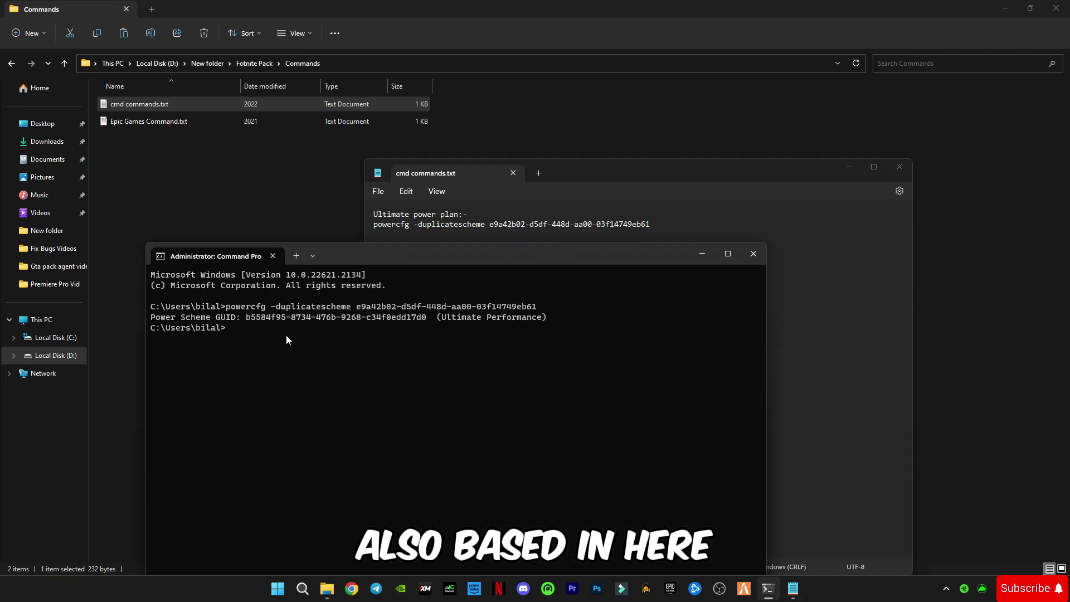
key("ctrl+v")
key("Return")
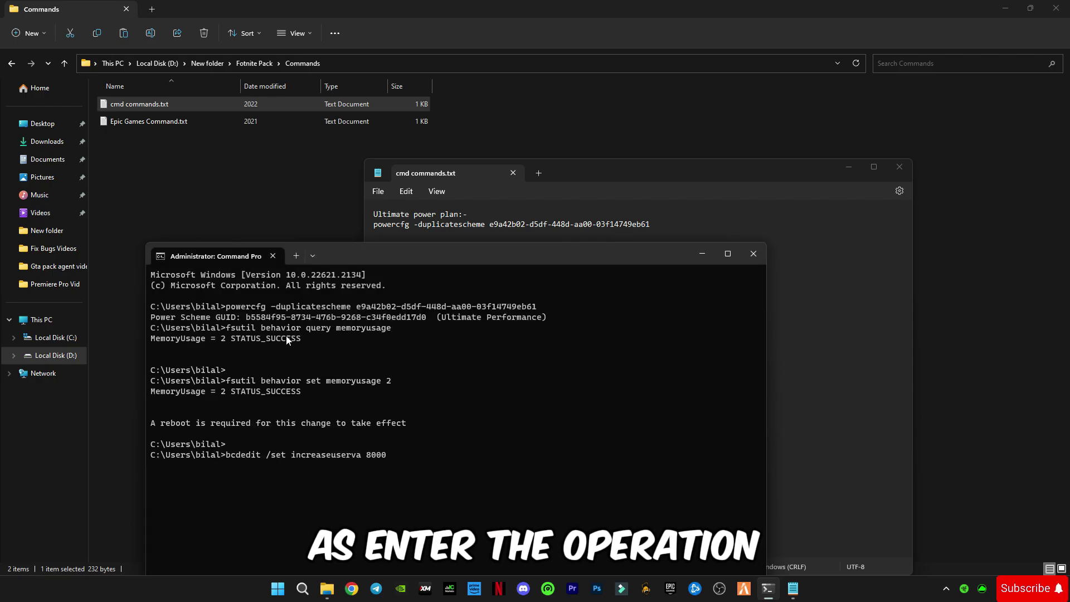
key("Return")
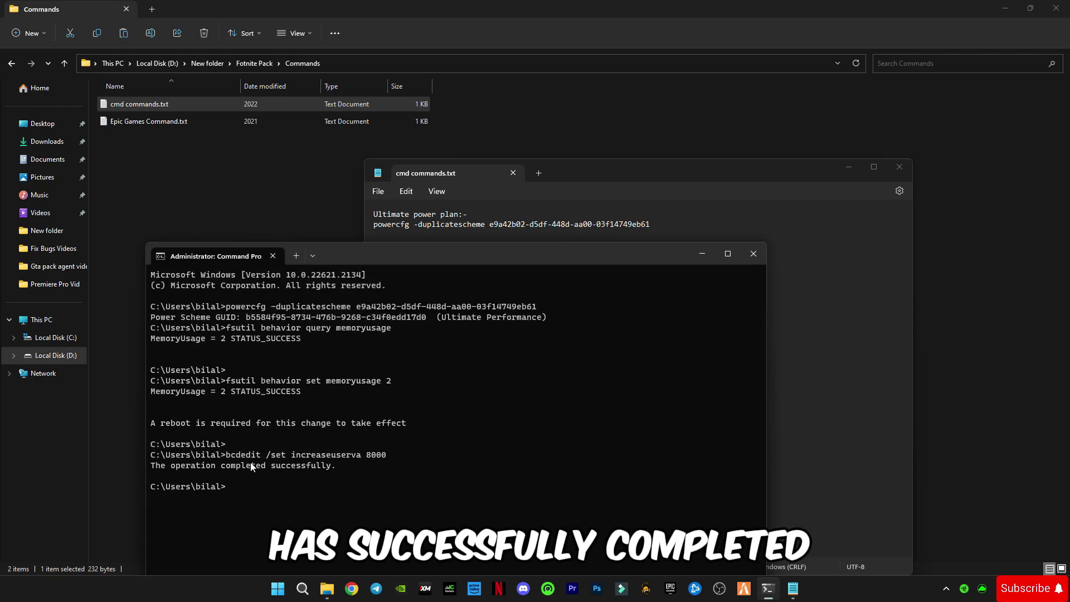
Close the commands text file and exit Command Prompt, leaving the Commands folder
mouse_move(445, 256)
left_mouse_down()
mouse_move(601, 137)
mouse_move(608, 242)
left_mouse_up()
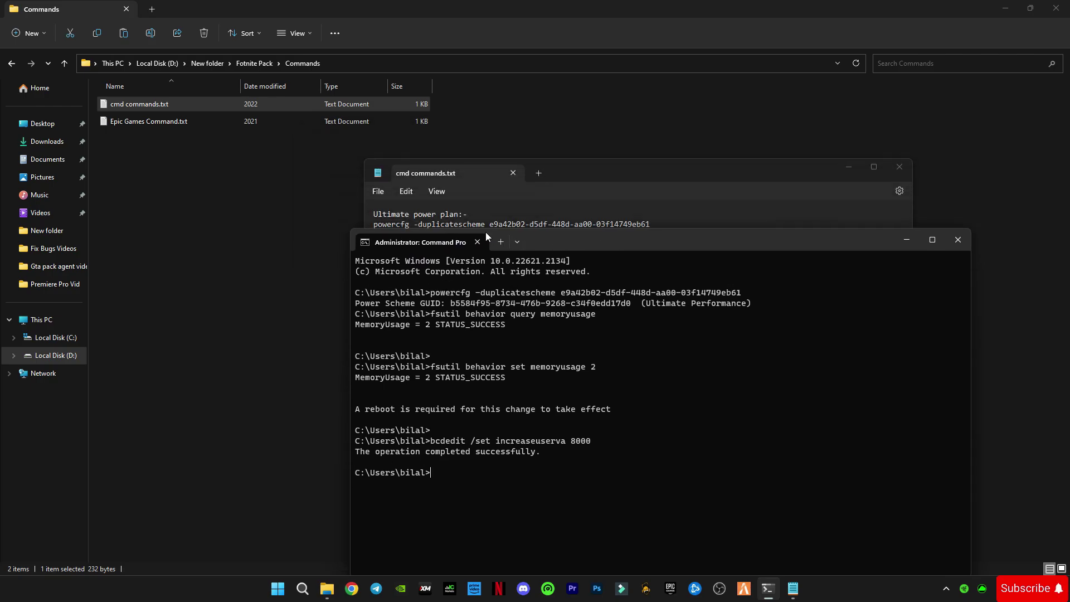
left_click(900, 167)
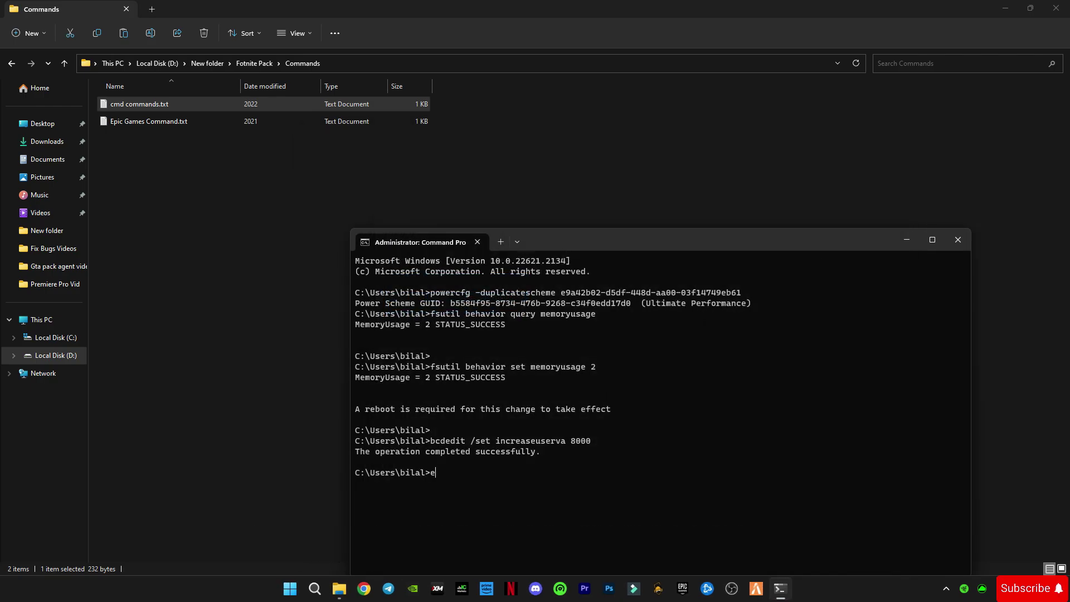
type("exit")
key("Return")
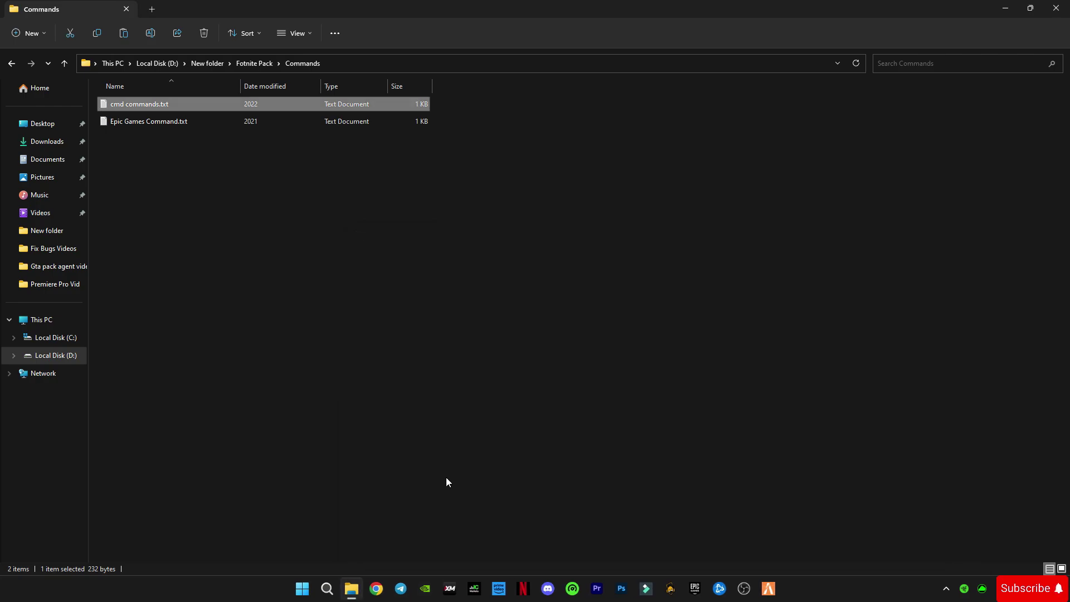
Start the Epic Games Launcher from the tray and open Epic Games Command.txt in Notepad
left_click(946, 589)
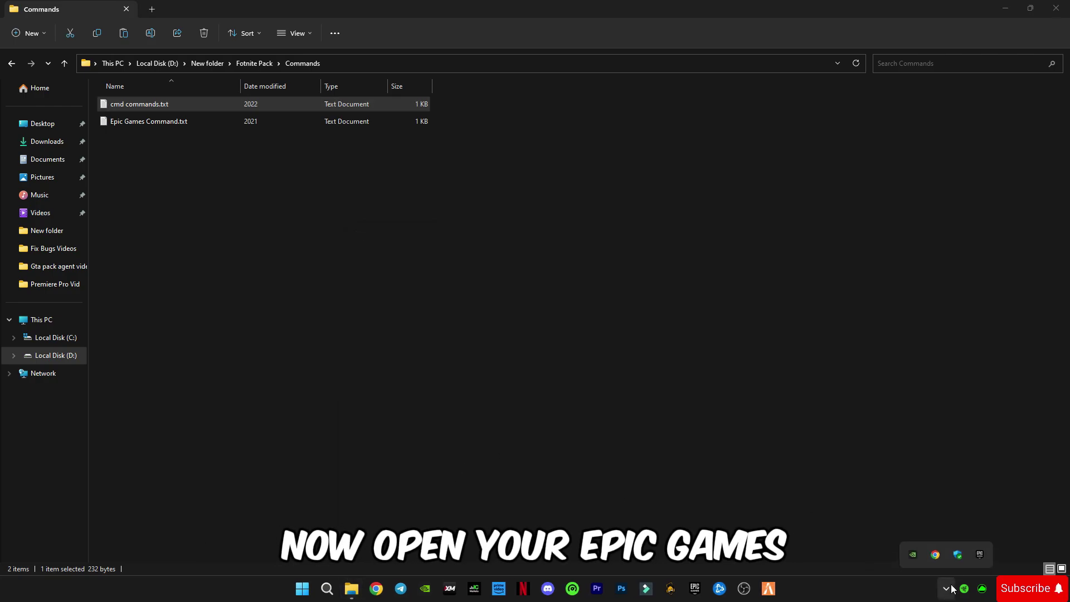
left_click(980, 553)
mouse_move(339, 589)
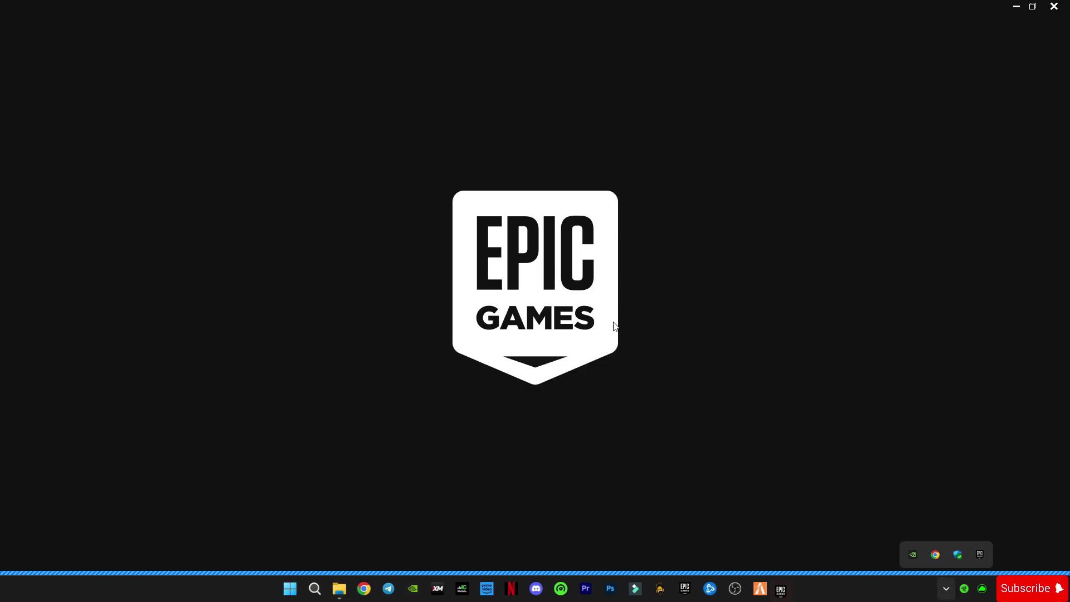
left_click(339, 590)
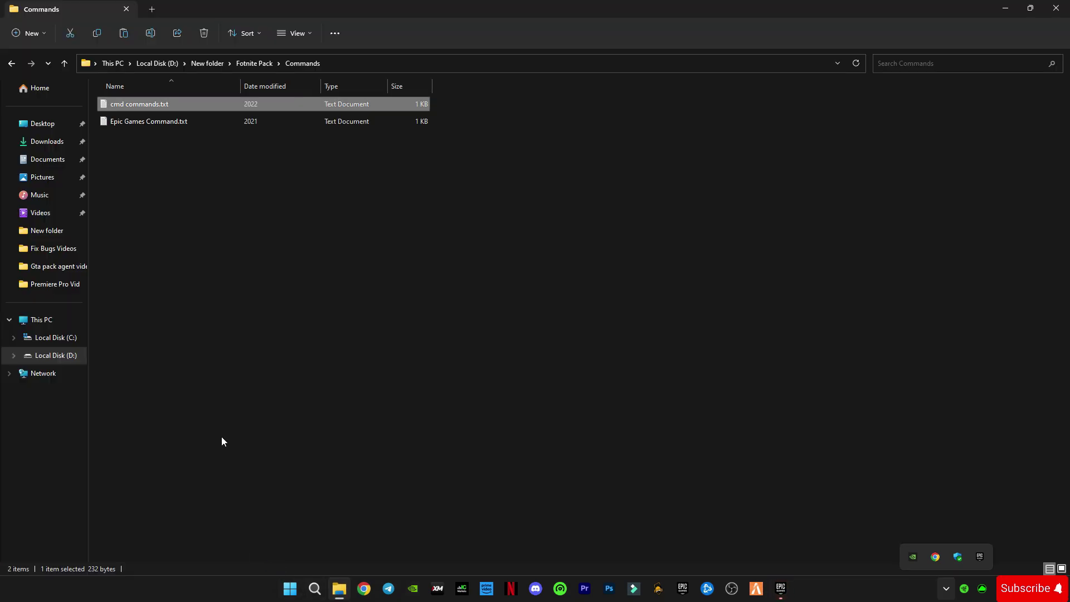
double_click(138, 121)
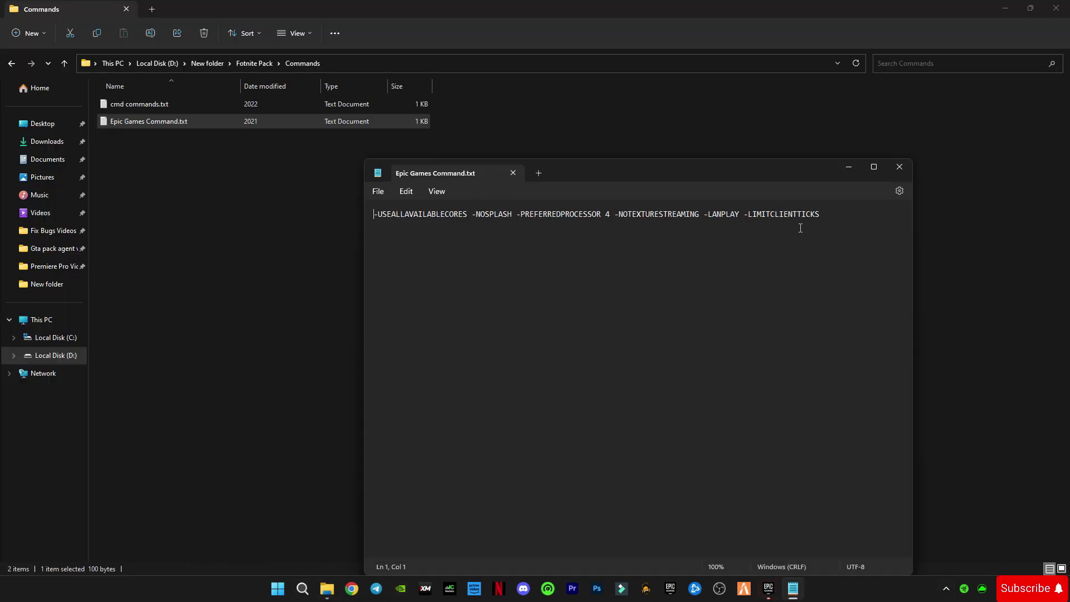
Copy the whole launch arguments line and bring the Epic Games Launcher store forward
left_click_drag(822, 215, 371, 225)
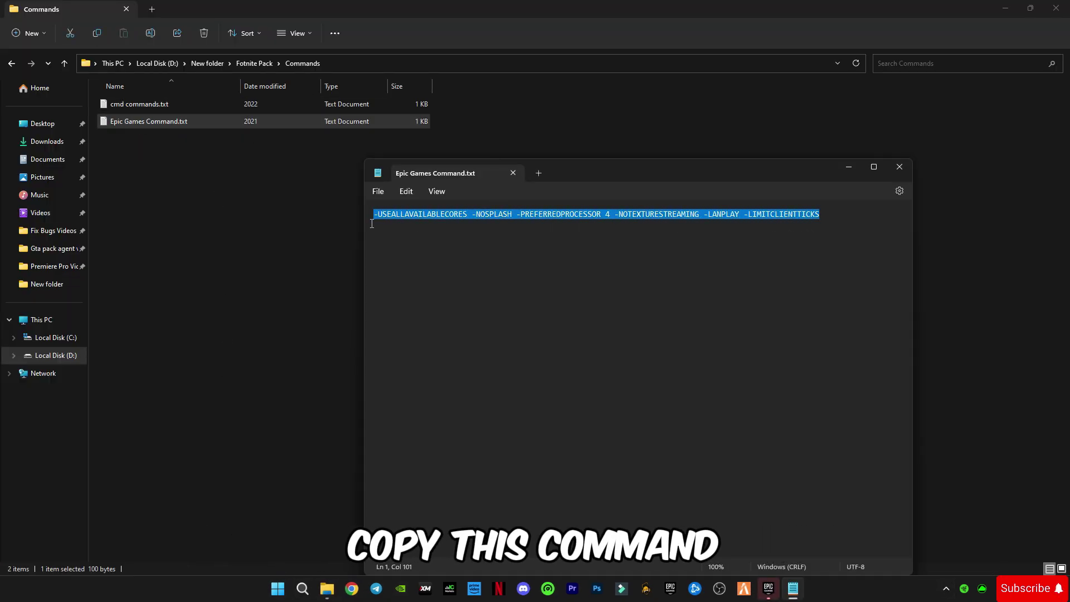
key("ctrl+c")
left_click(848, 166)
left_click(768, 589)
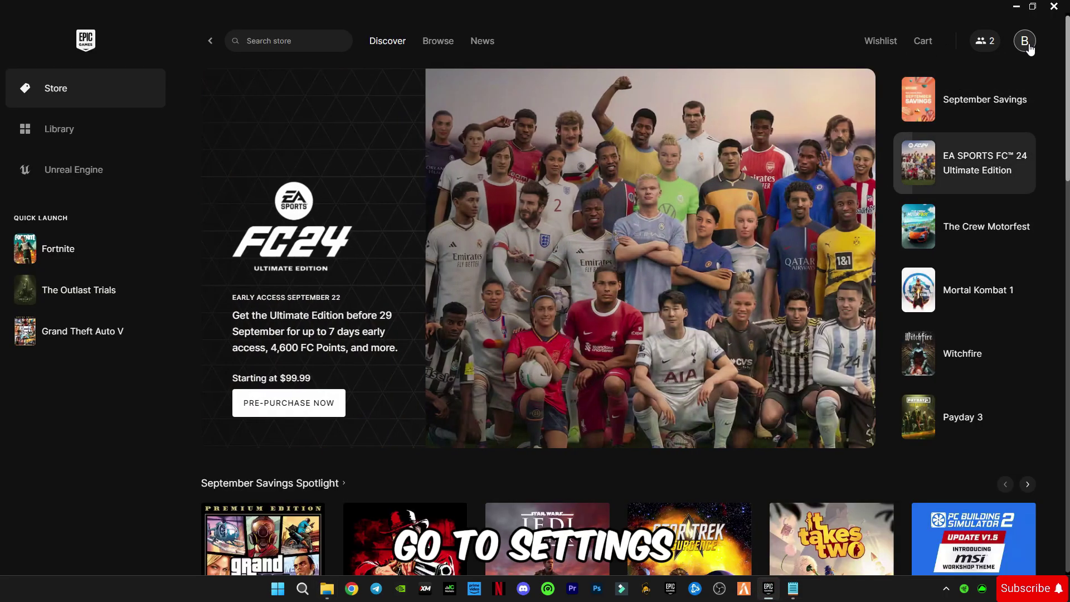
Go to the launcher Settings from the account menu and expand Fortnite under Manage Games
left_click(1025, 41)
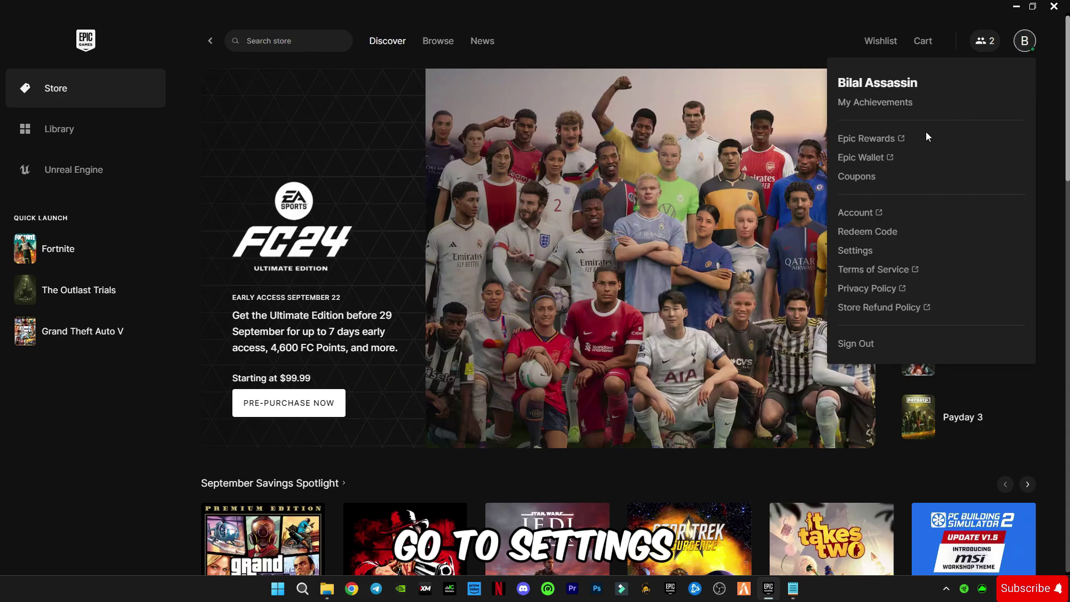
left_click(855, 250)
scroll(255, 293, "down", 3)
scroll(254, 294, "down", 3)
scroll(254, 294, "down", 3)
scroll(254, 294, "down", 2)
left_click(29, 397)
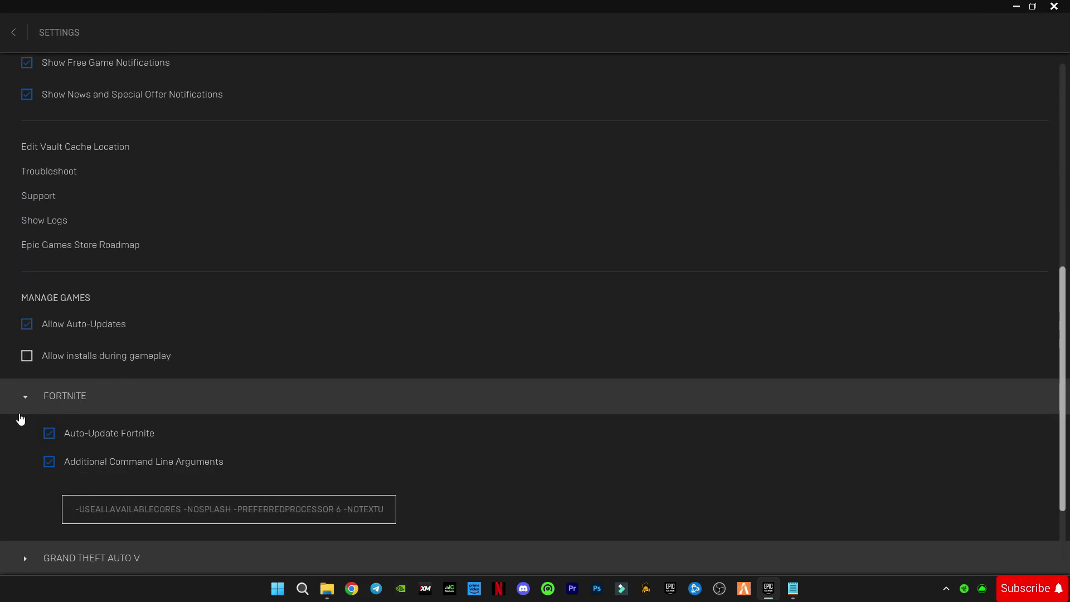
scroll(9, 394, "down", 1)
scroll(40, 392, "down", 1)
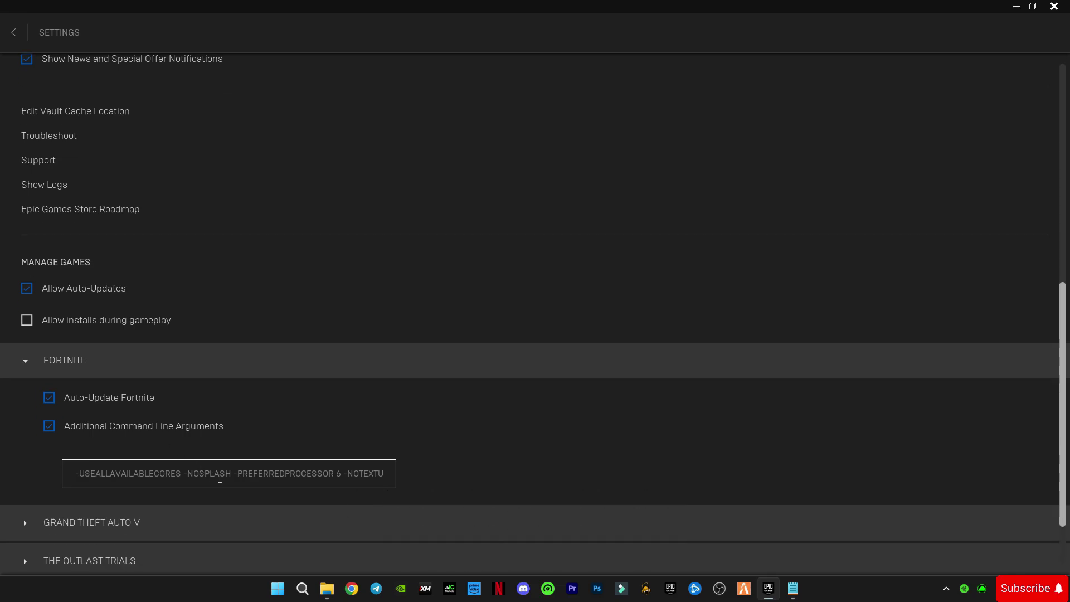
Replace Fortnite's additional command line arguments with the copied ones ending in -LIMITCLIENTTICKS
key("ctrl+a")
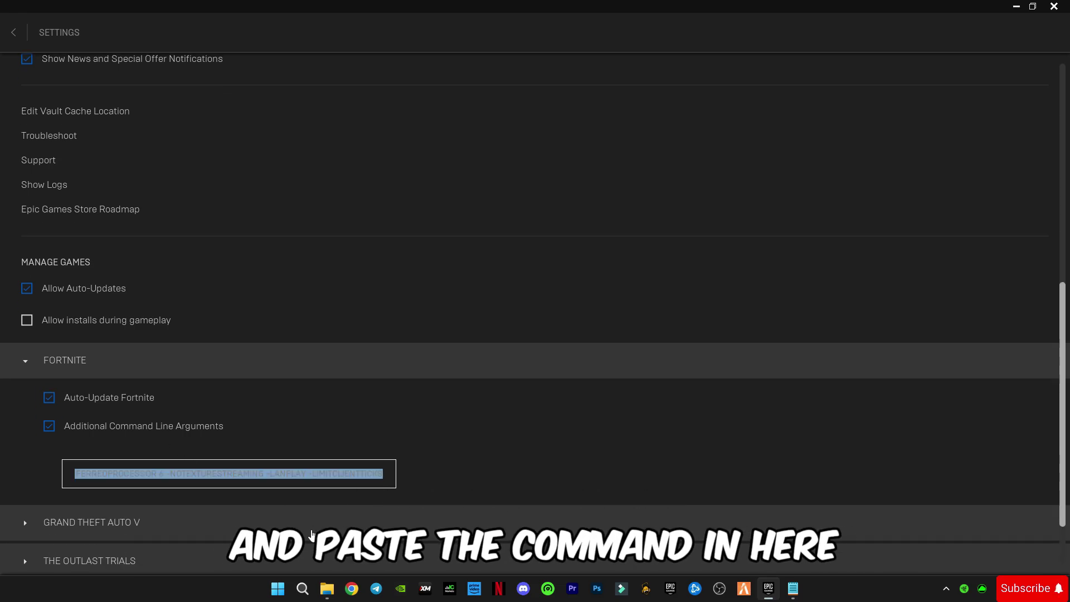
left_click(36, 452)
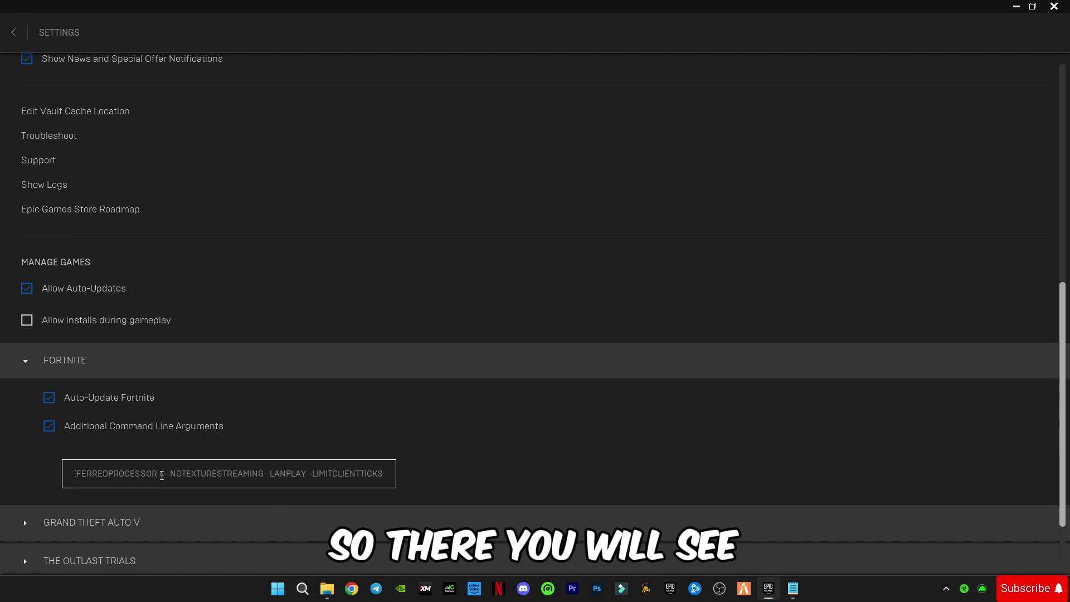
mouse_move(165, 472)
left_mouse_down()
mouse_move(54, 484)
mouse_move(203, 488)
left_mouse_up()
left_click(300, 481)
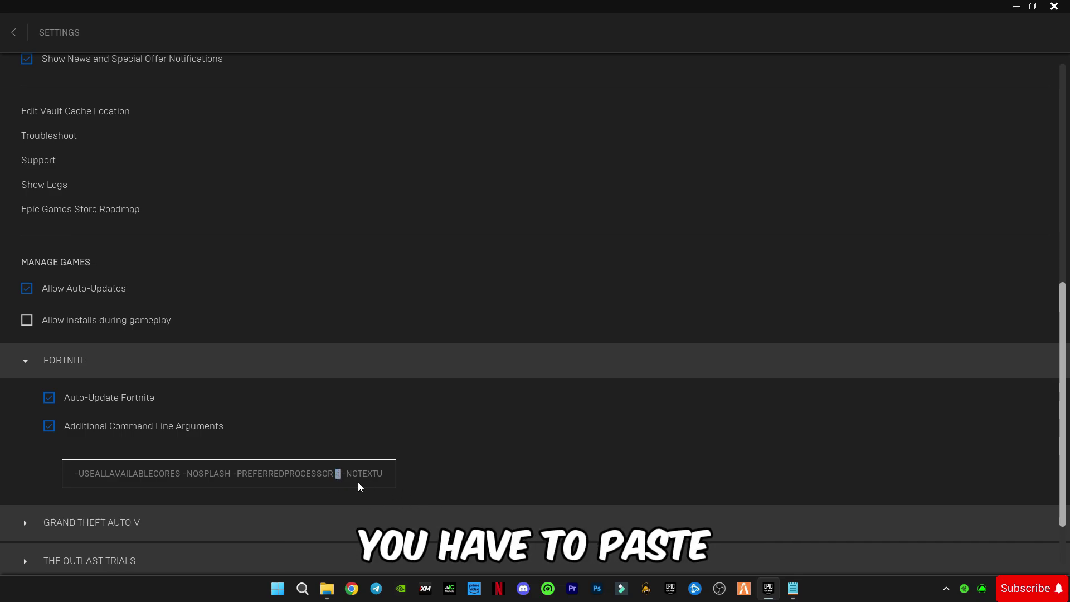
Check the 6 CPU cores in Task Manager's Performance view and change -PREFERREDPROCESSOR from 4 to 6
right_click(836, 597)
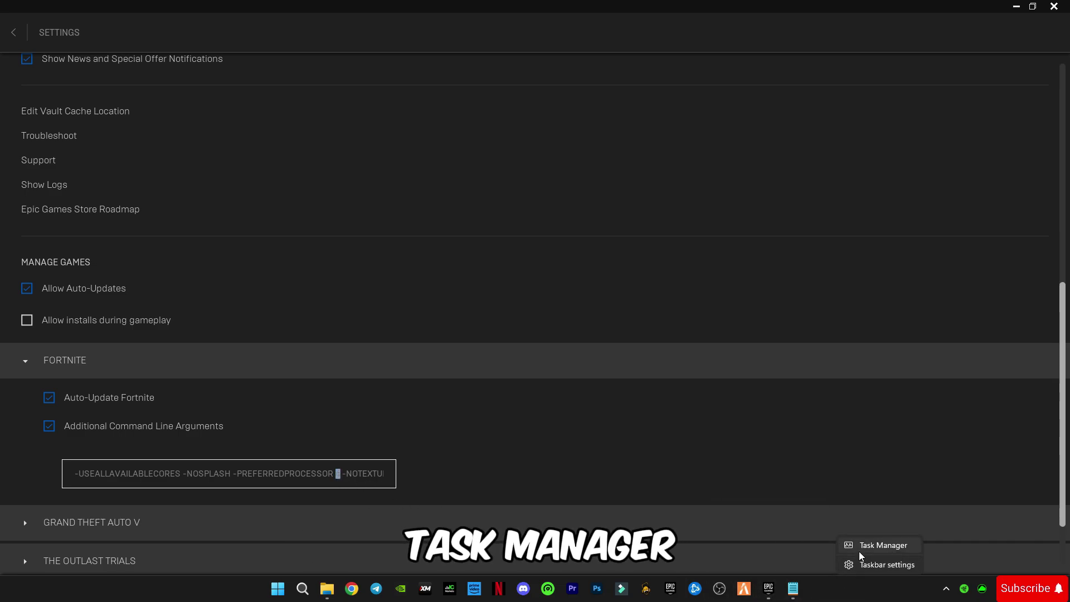
left_click(883, 545)
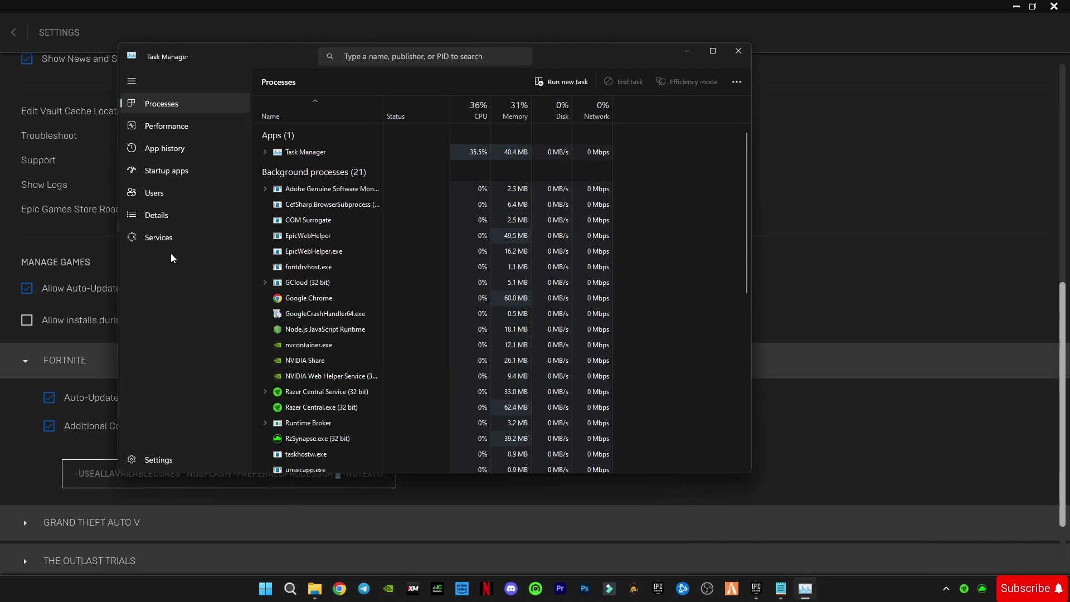
left_click(159, 132)
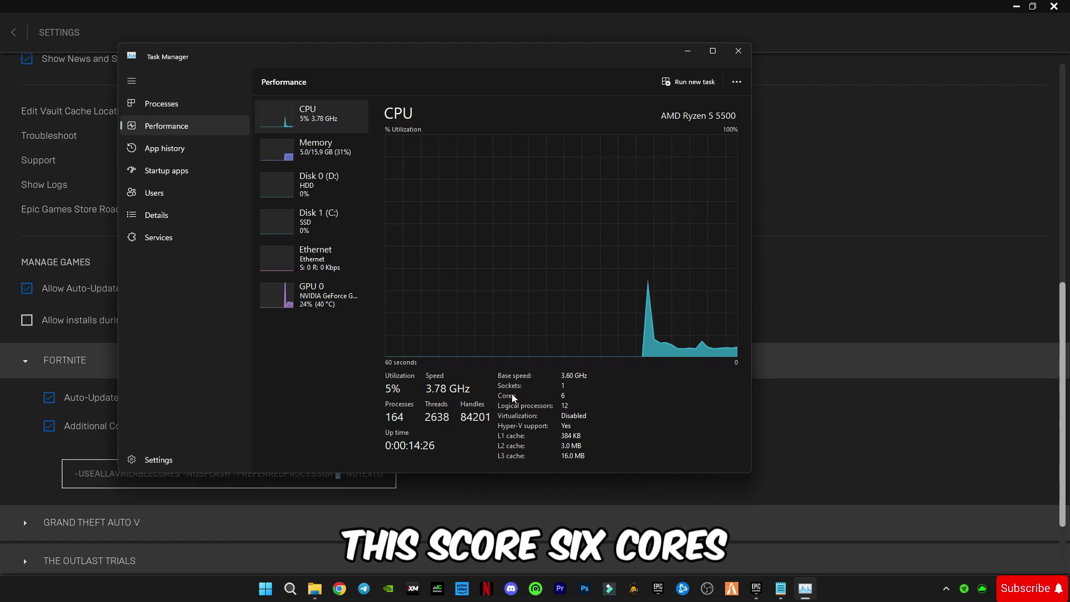
left_click(687, 50)
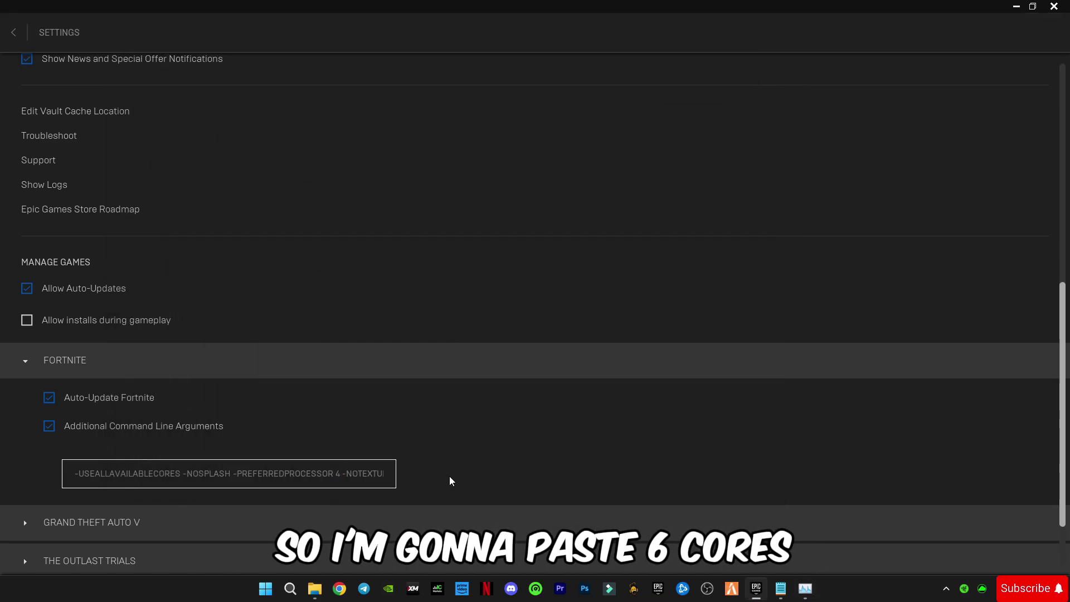
key("BackSpace")
type("6")
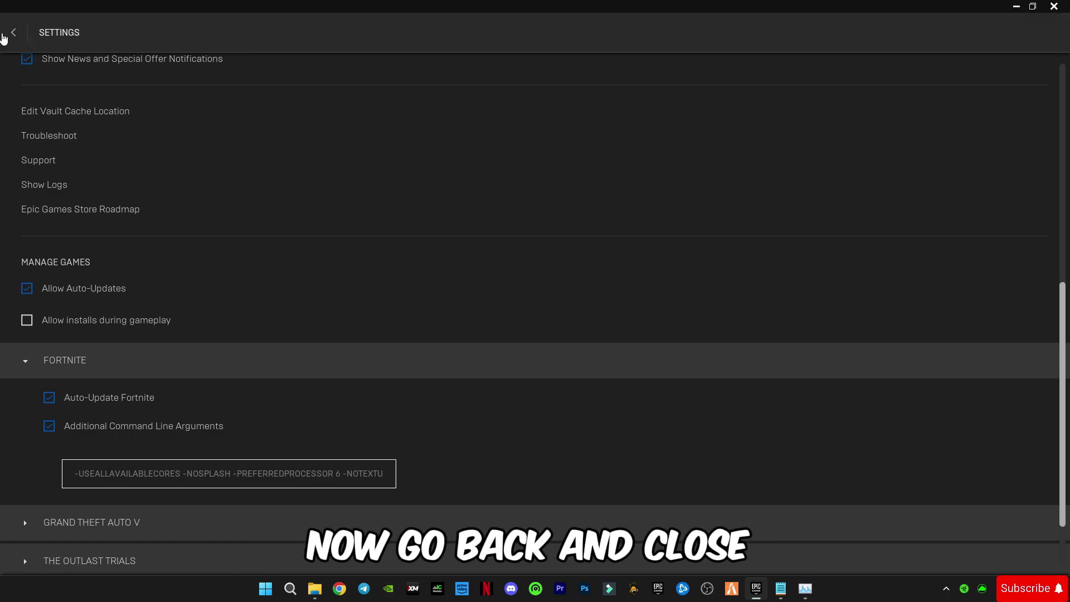
Close the Epic Games Launcher and open the pack's game user settings folder in Explorer
left_click(14, 32)
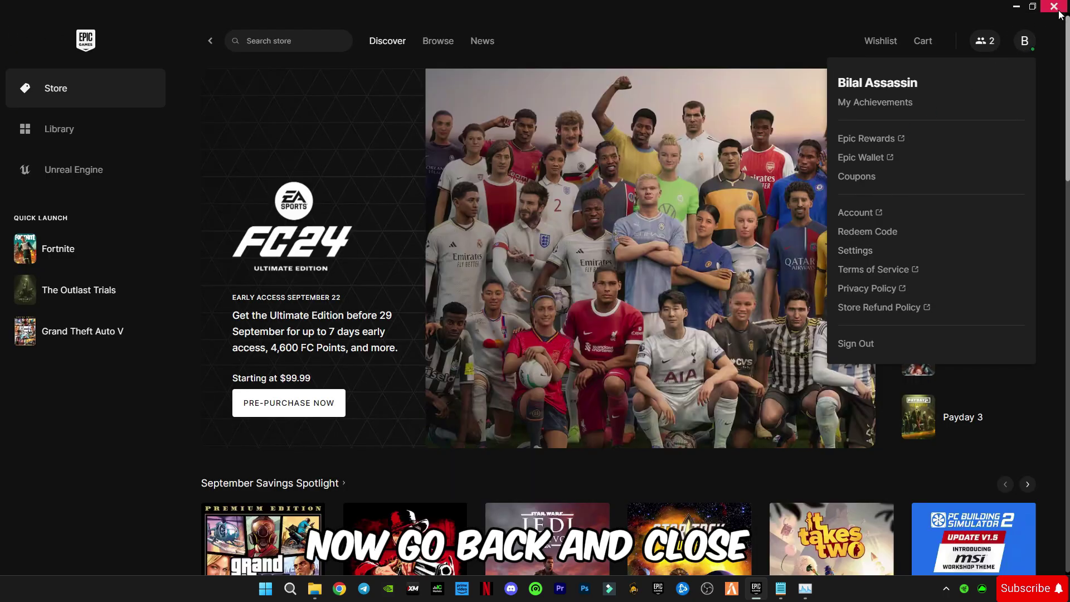
left_click(1055, 7)
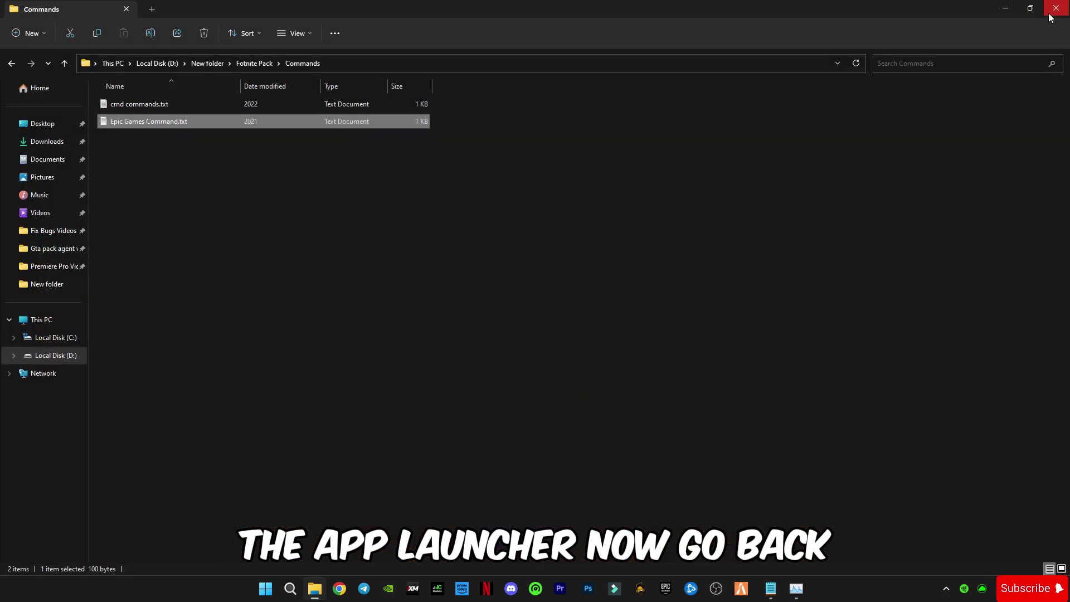
left_click(12, 63)
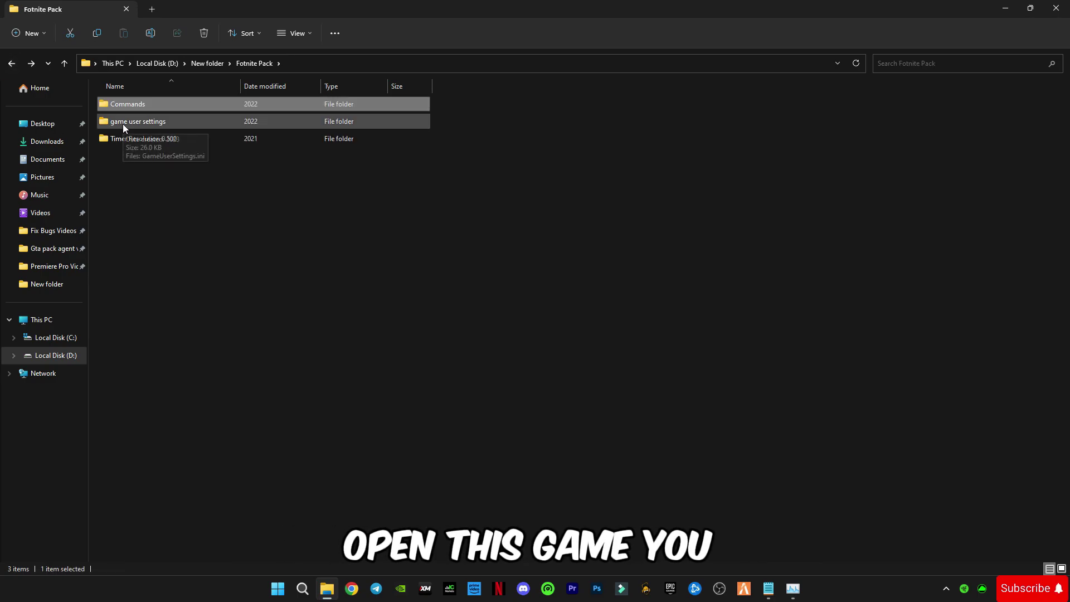
left_click(123, 124)
double_click(123, 124)
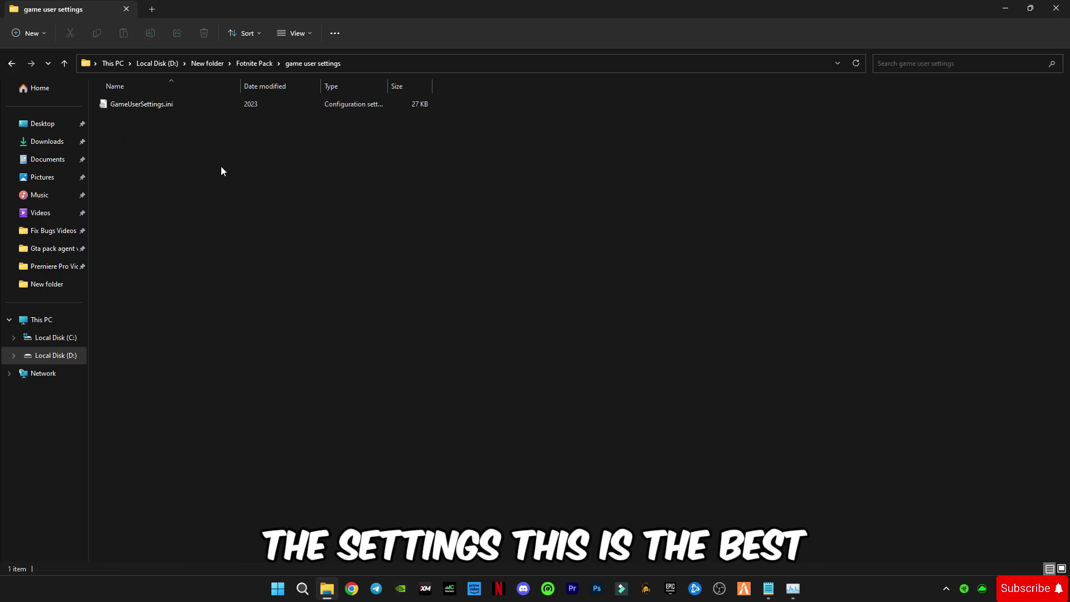
Copy GameUserSettings.ini from the folder and bring up the Start menu
left_click(129, 105)
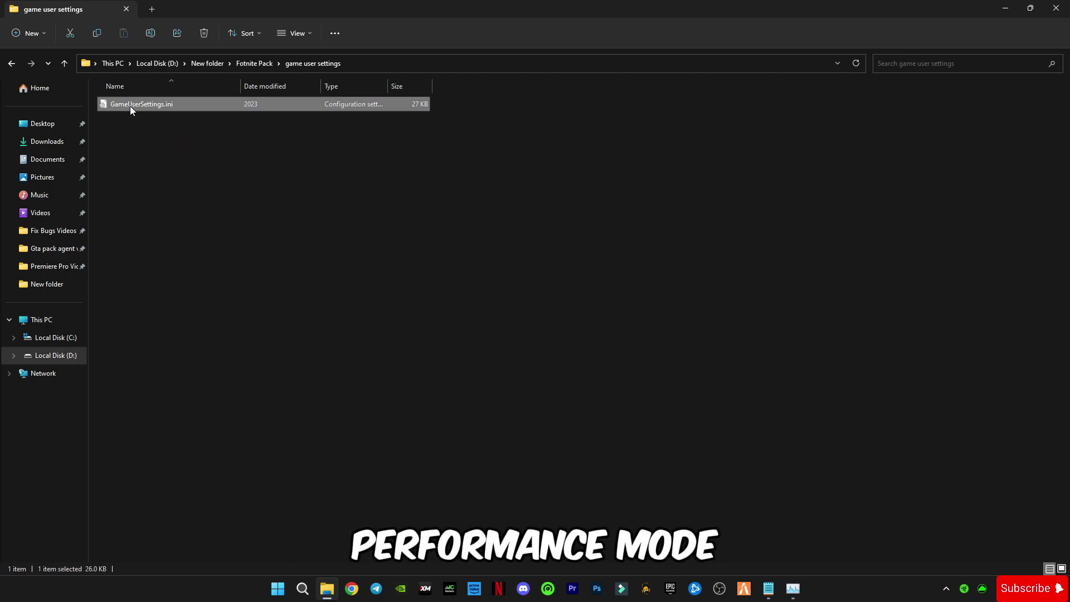
right_click(129, 107)
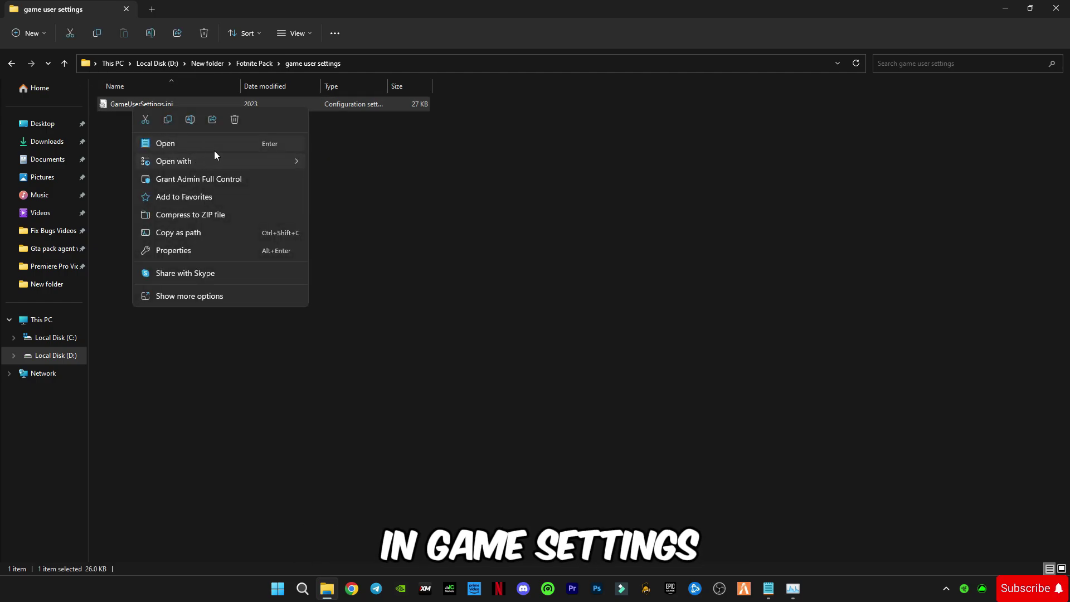
left_click(168, 118)
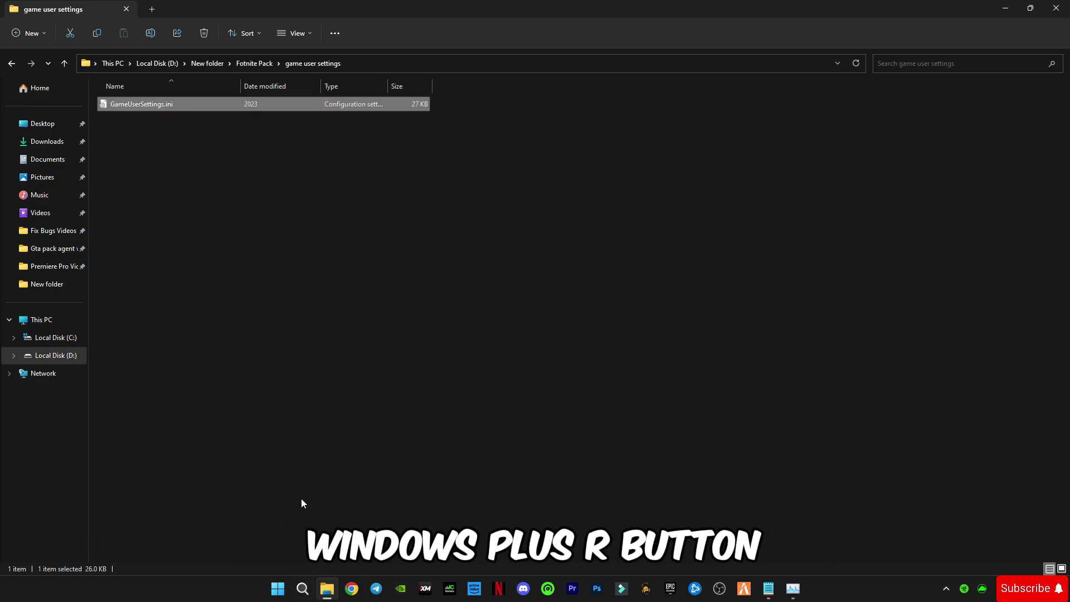
key("super")
Via Run, browse AppData > Local > FortniteGame > Saved > Config > WindowsClient
right_click(277, 589)
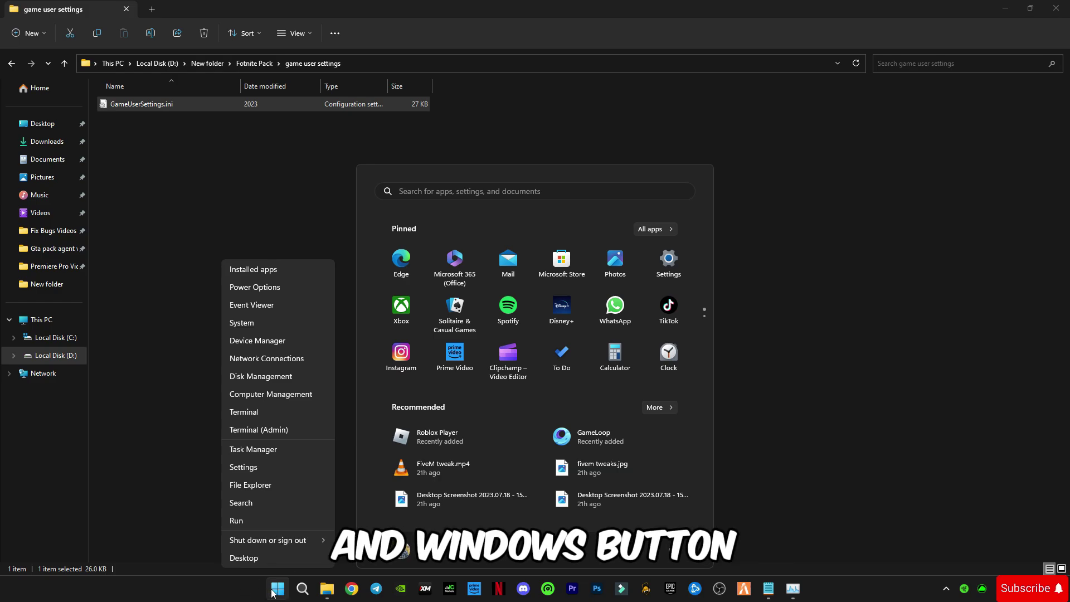
left_click(244, 522)
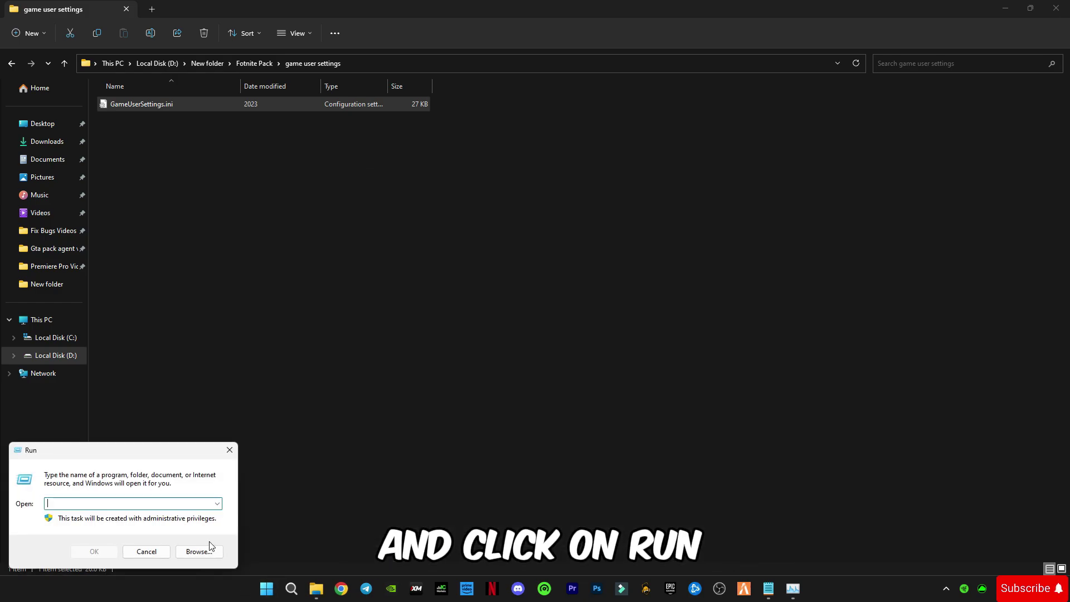
type("appdata")
key("Return")
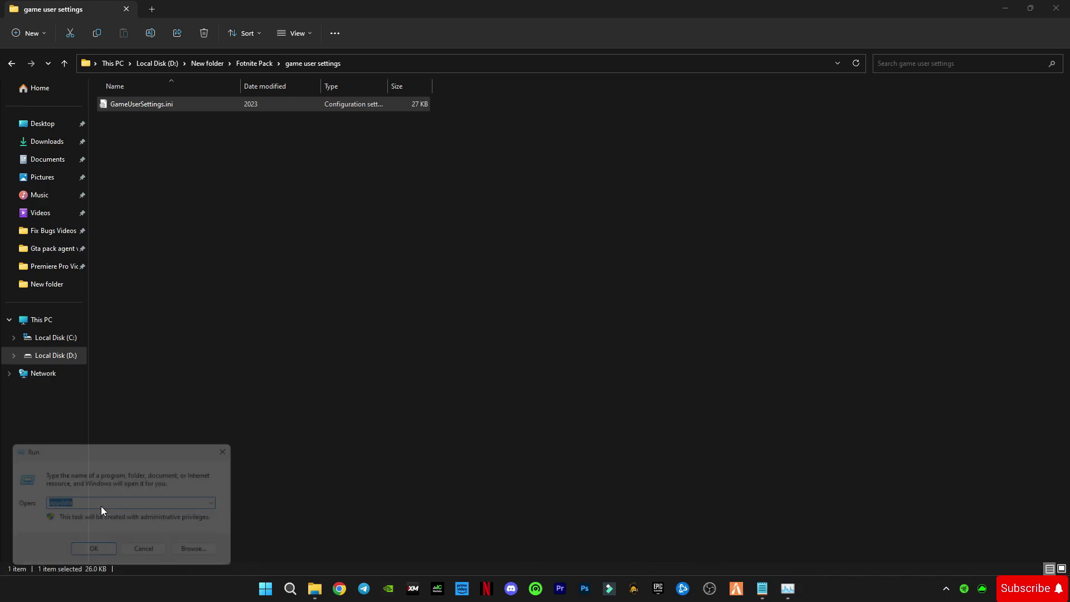
double_click(128, 106)
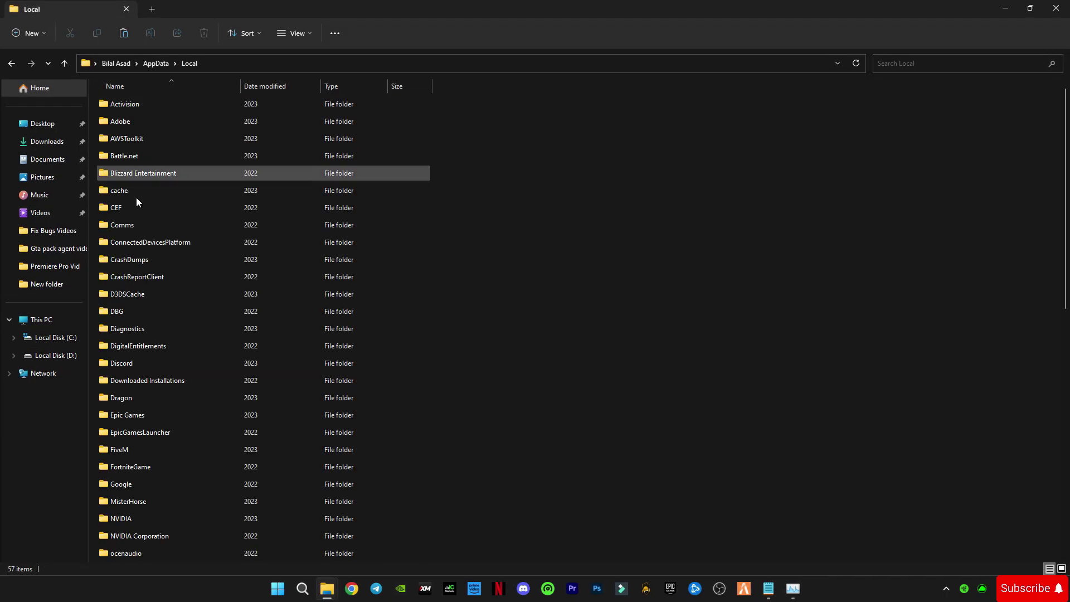
double_click(146, 468)
double_click(122, 109)
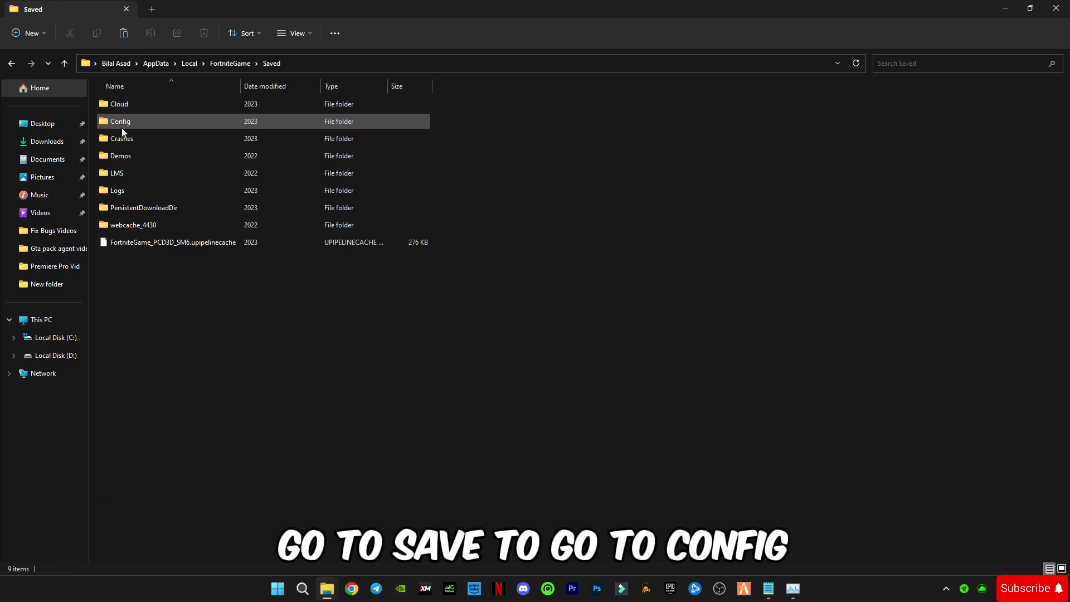
double_click(139, 124)
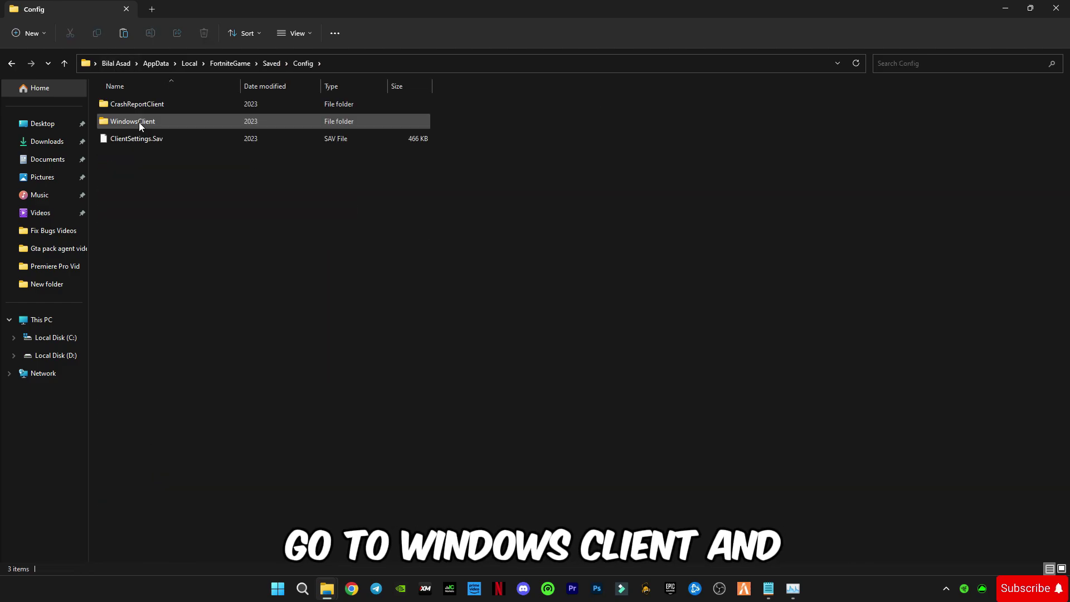
double_click(140, 122)
Paste GameUserSettings.ini, replace the existing file, and close back to the Fotnite Pack folder
right_click(151, 165)
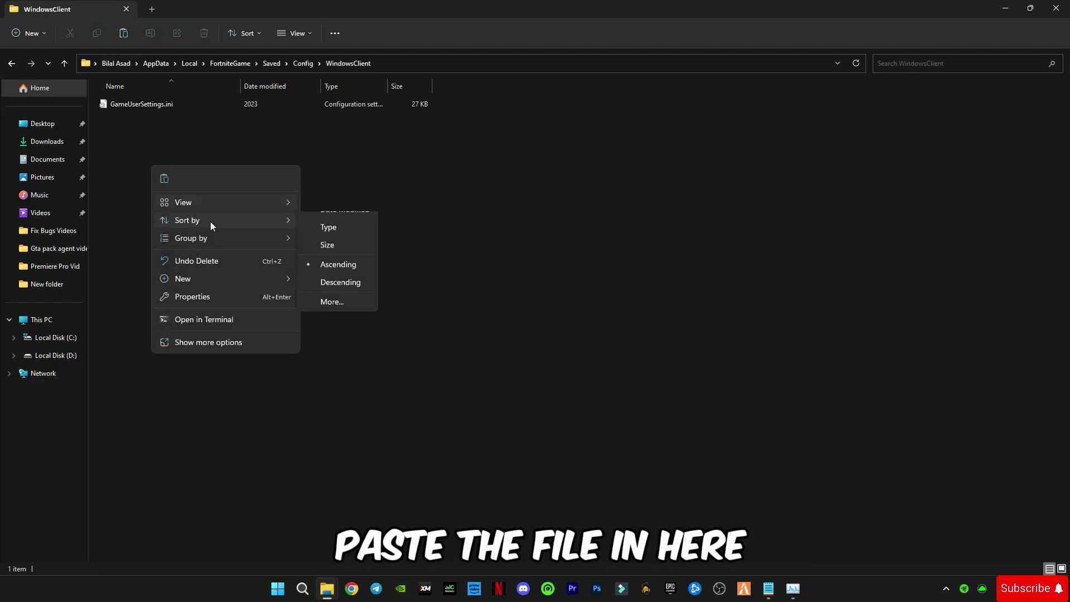
left_click(251, 427)
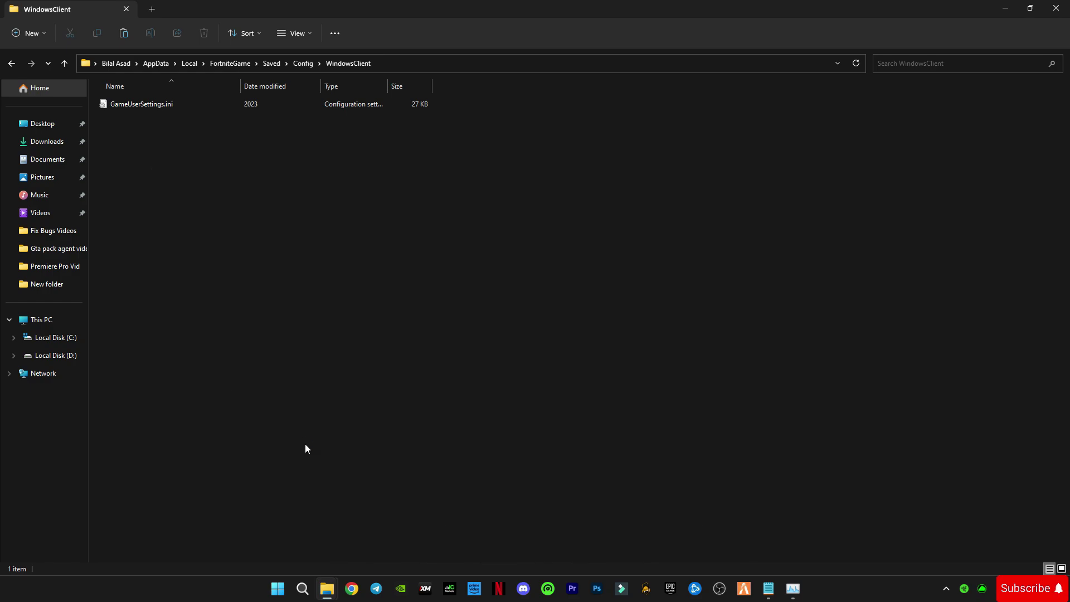
key("ctrl+v")
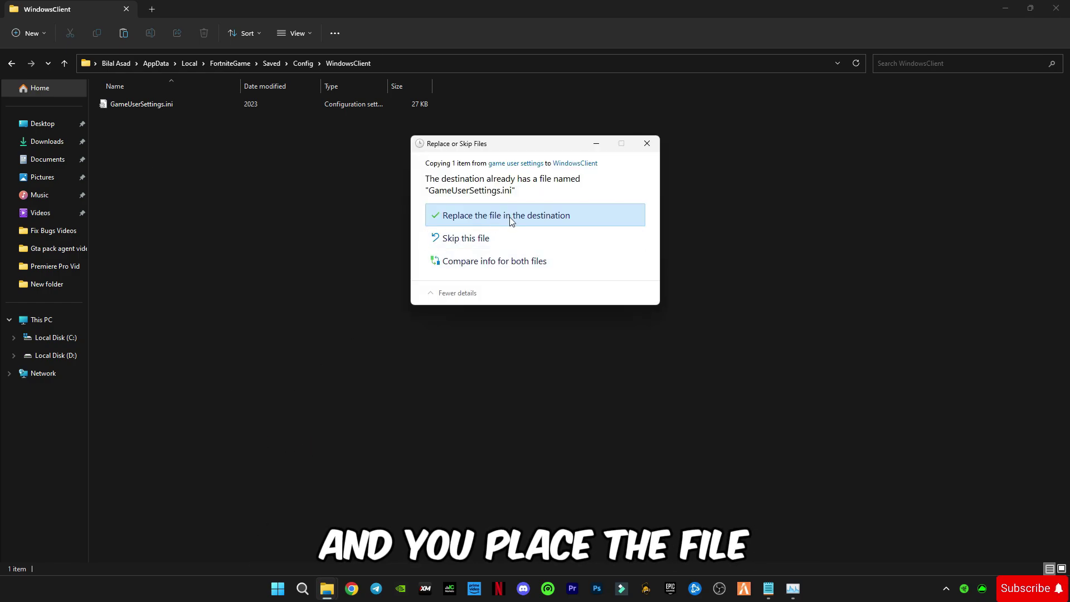
left_click(511, 220)
left_click(298, 245)
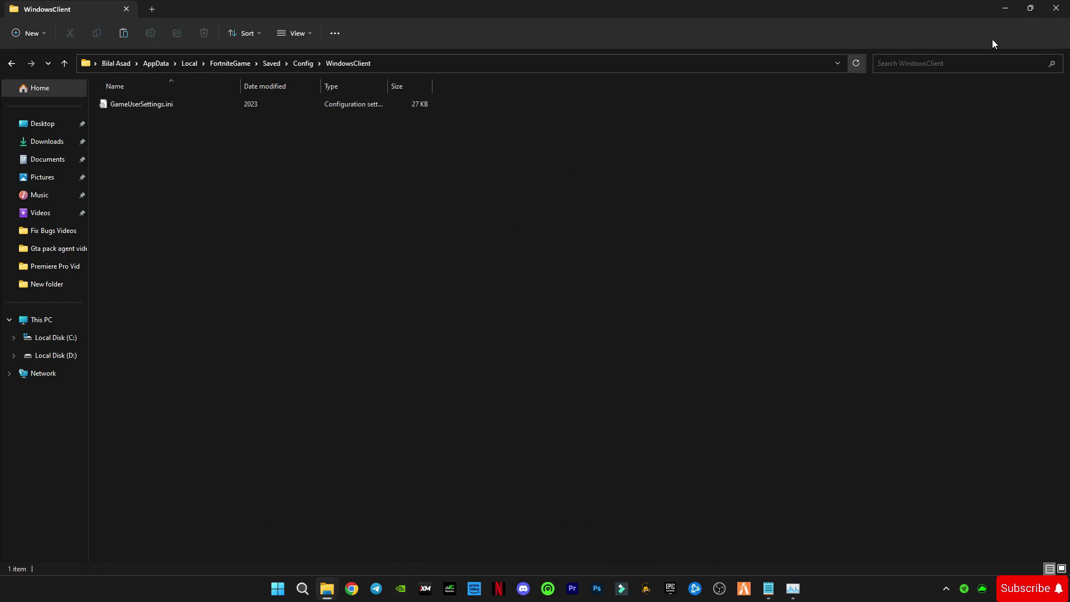
left_click(1055, 9)
Open the Timer Resolution 0.500 folder and launch TimerResolution.exe
left_click(11, 63)
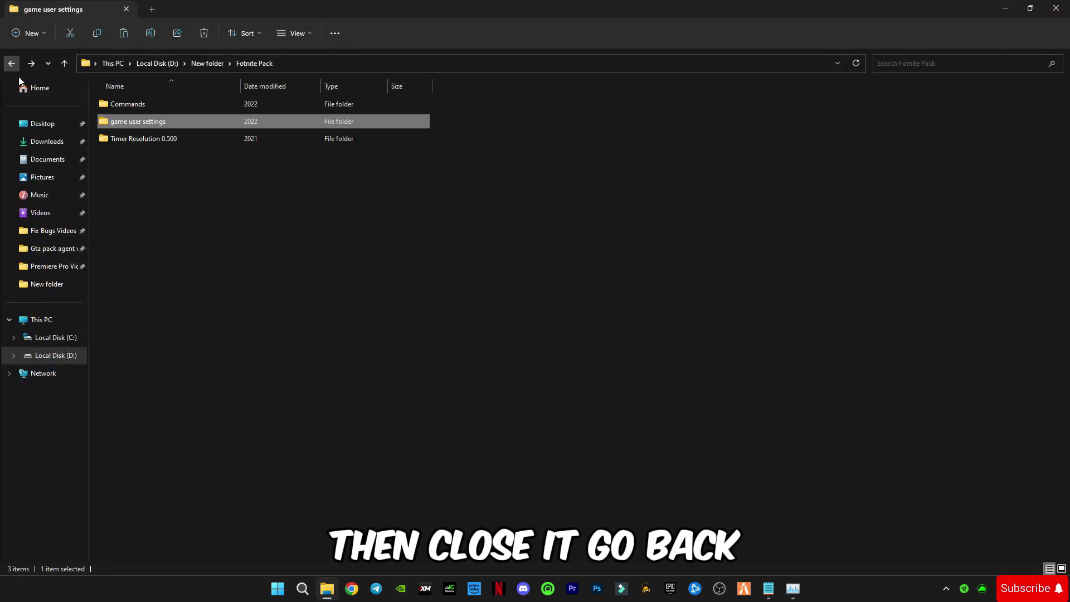
left_click(158, 266)
left_click(156, 141)
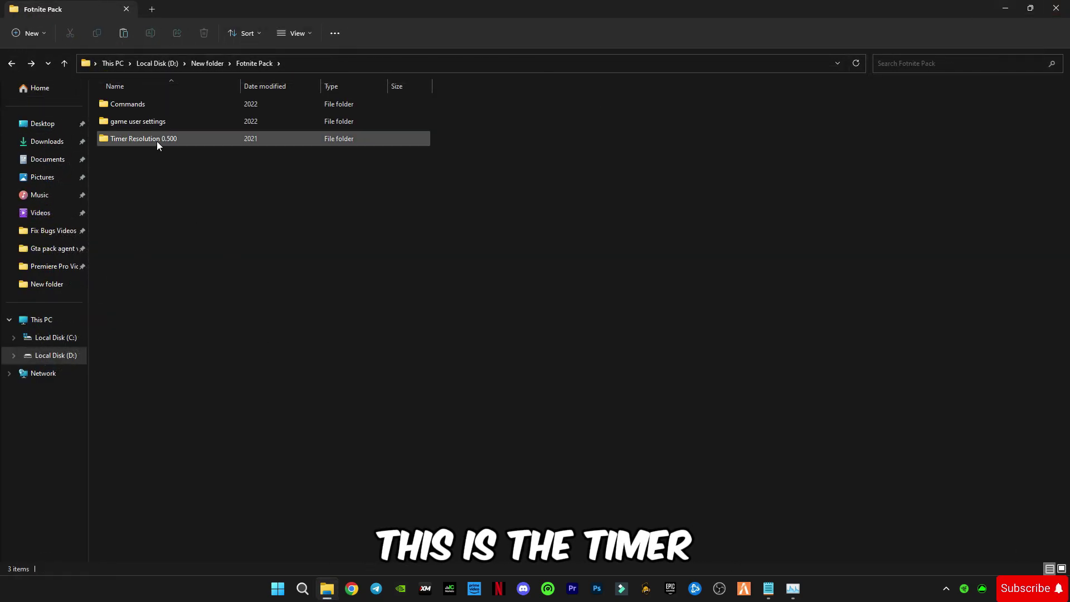
double_click(157, 141)
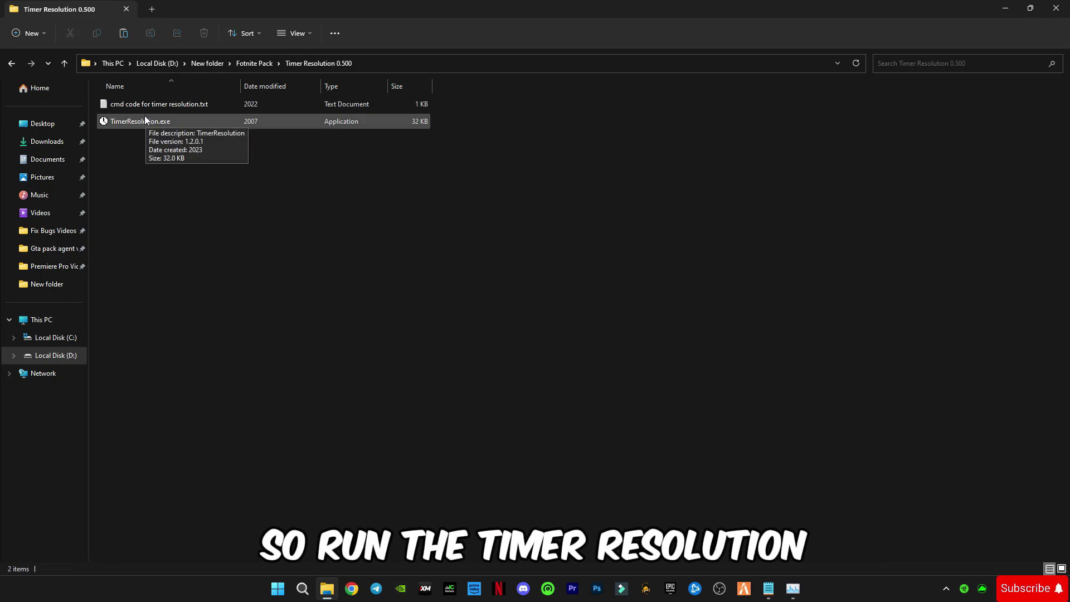
double_click(145, 121)
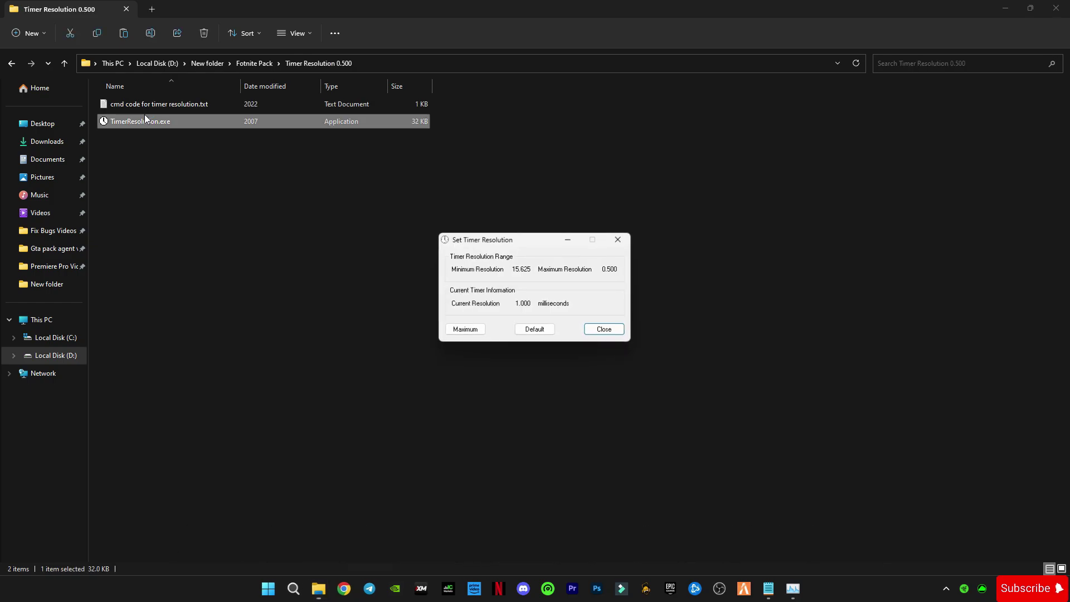
Set the current timer resolution to its 0.500 ms maximum and close the tool
left_click(465, 329)
left_click(515, 304)
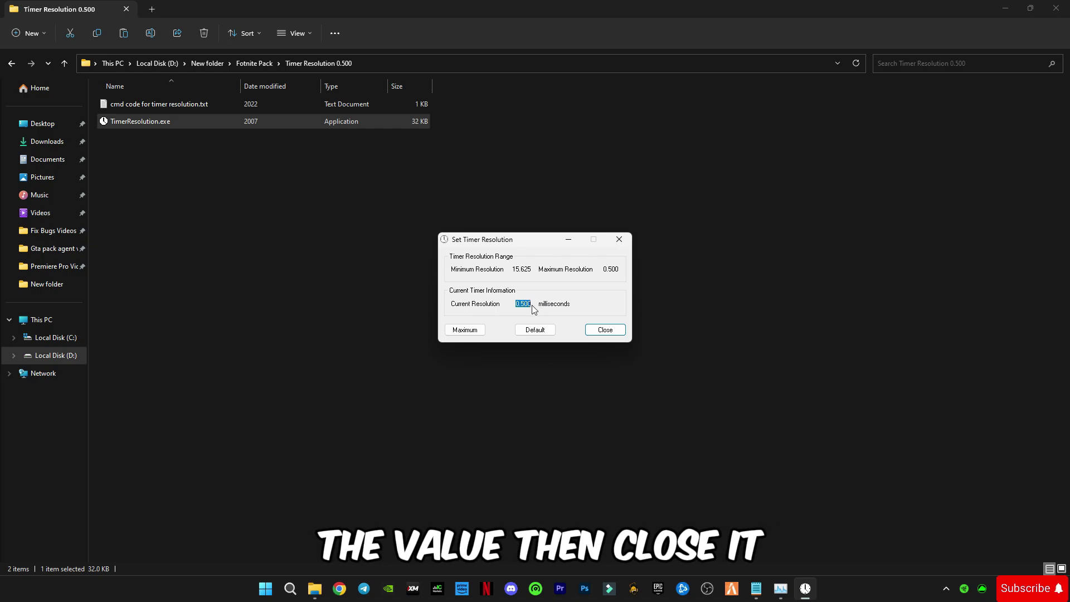
left_click(619, 239)
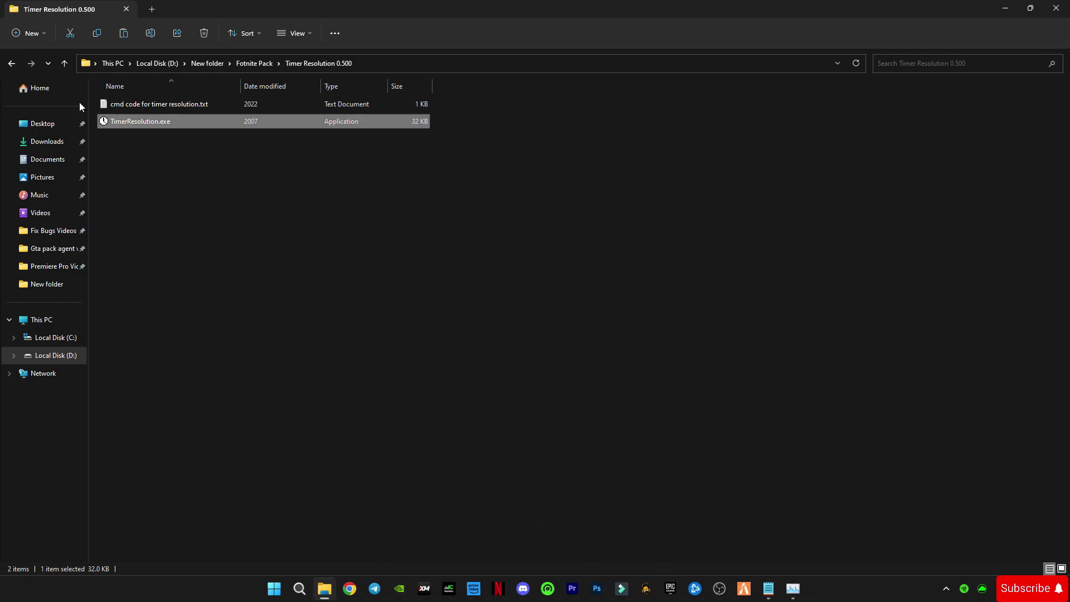
Copy the three bcdedit platform-tick and dynamic-tick lines from the cmd code text file
left_click(120, 102)
double_click(119, 101)
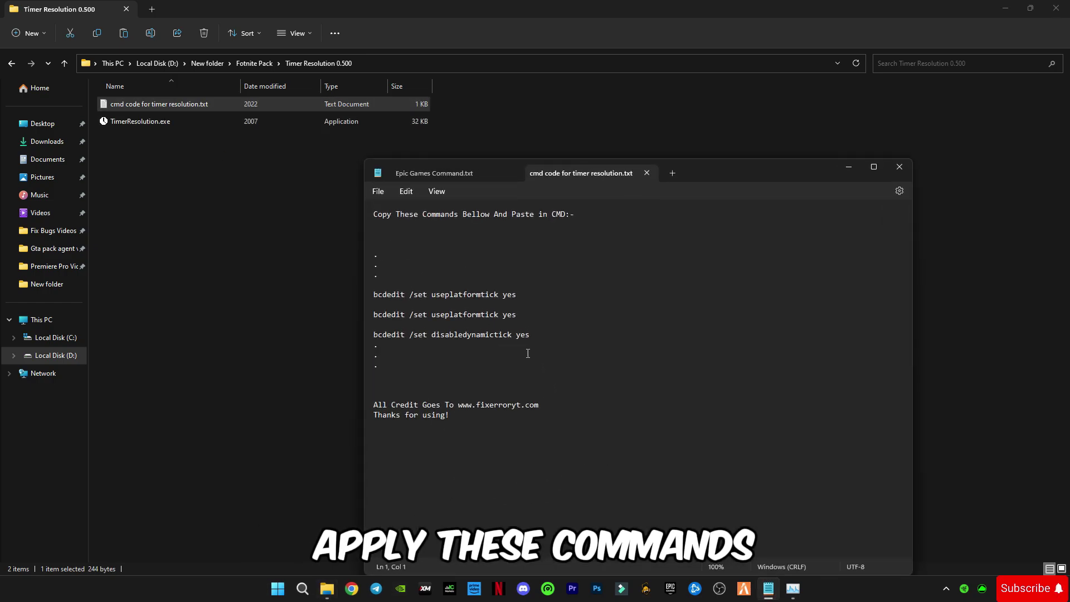
left_click_drag(378, 346, 374, 314)
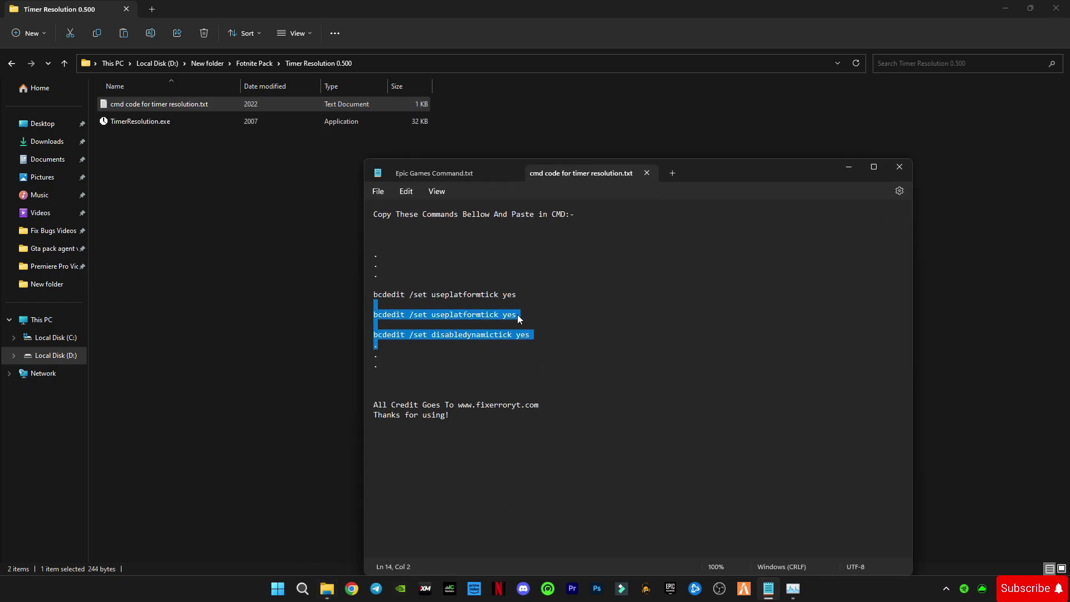
left_click_drag(532, 334, 369, 298)
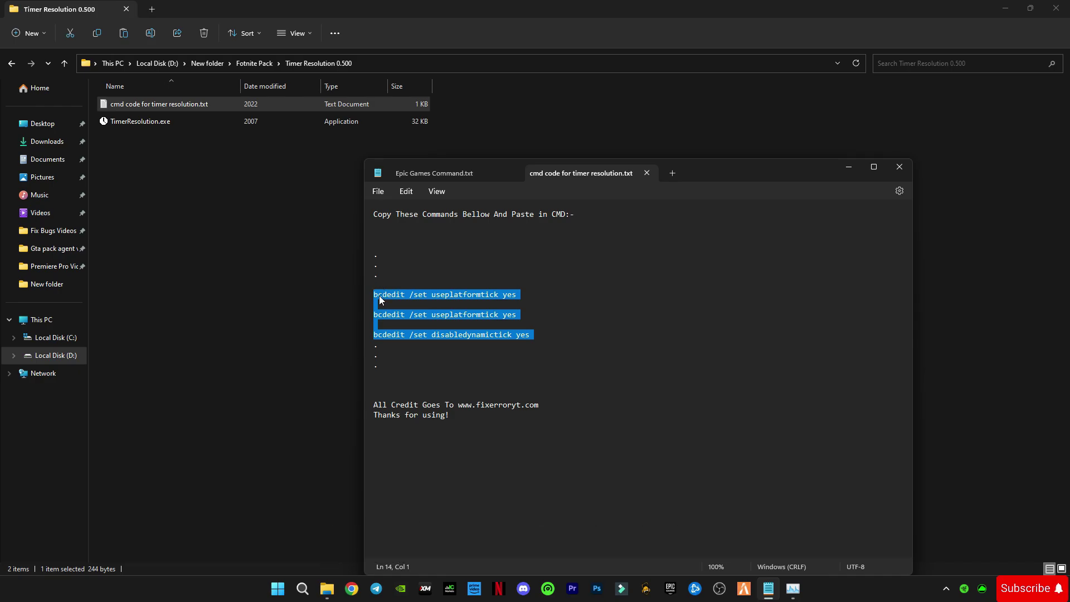
left_click(899, 166)
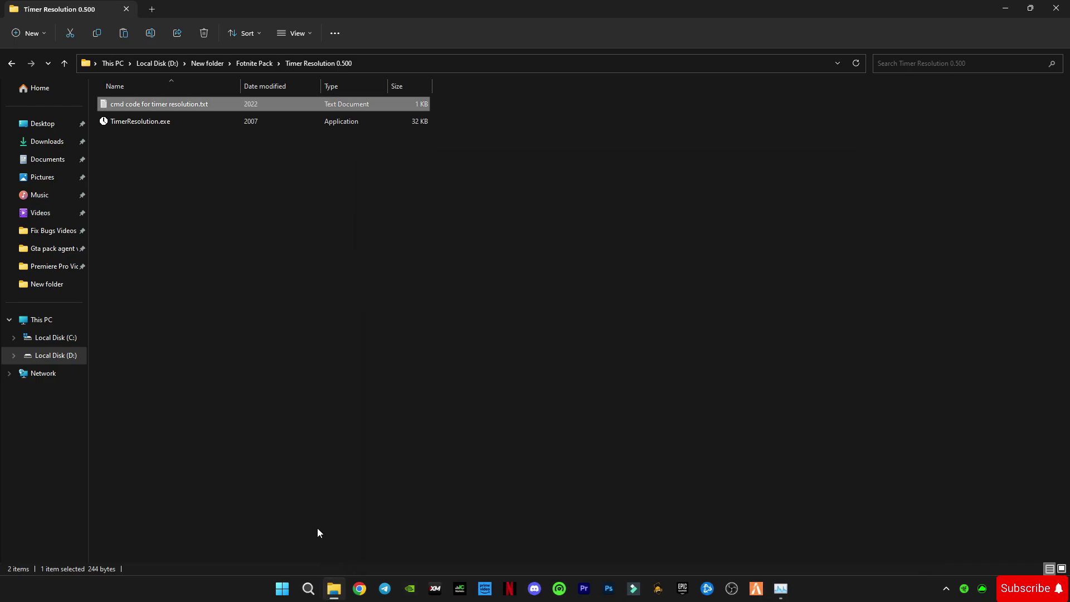
Run Command Prompt as administrator and paste-execute the three bcdedit commands successfully
left_click(315, 588)
type("cmd")
right_click(430, 263)
left_click(454, 276)
right_click(131, 85)
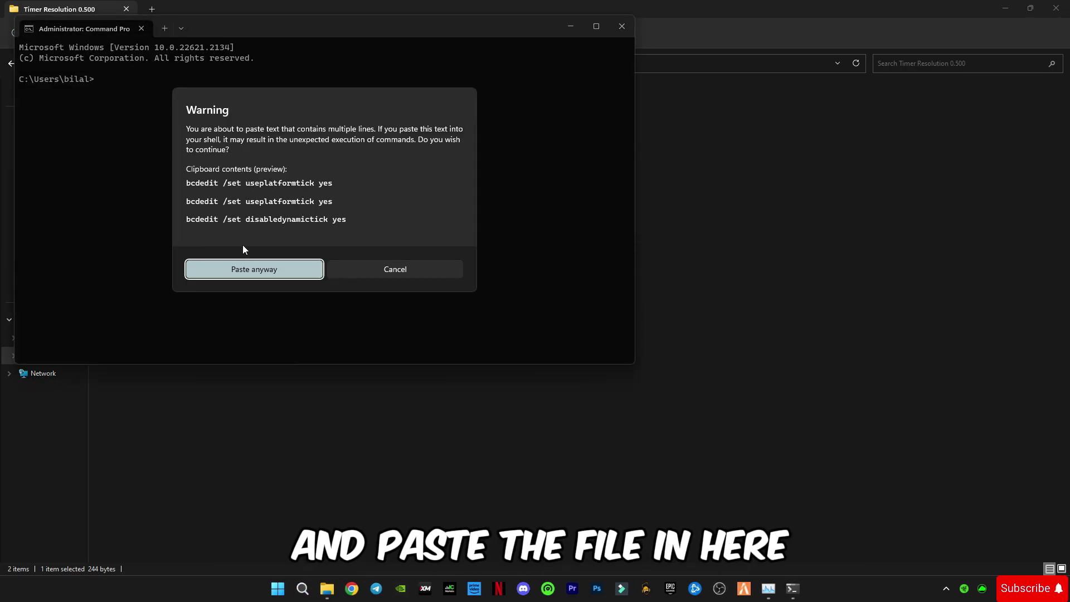
left_click(253, 268)
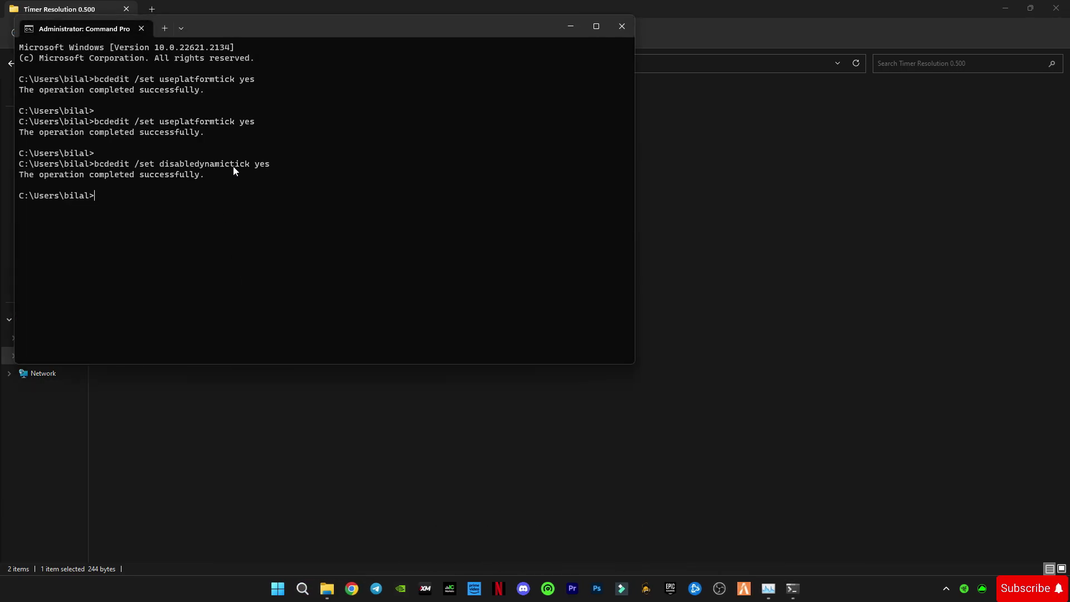
key("Return")
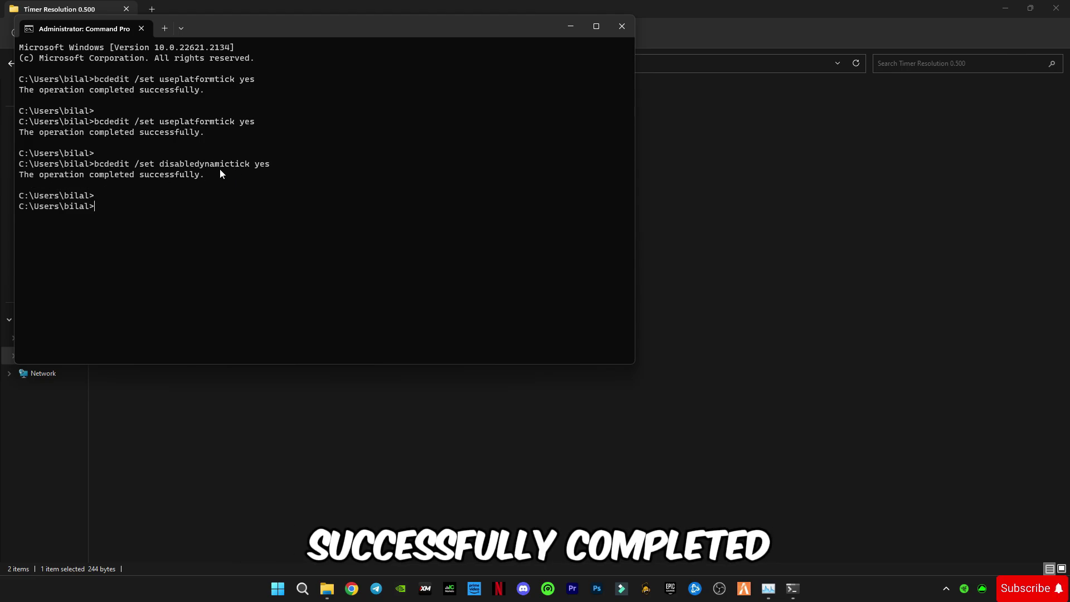
mouse_move(349, 27)
left_mouse_down()
mouse_move(472, 81)
mouse_move(496, 108)
left_mouse_up()
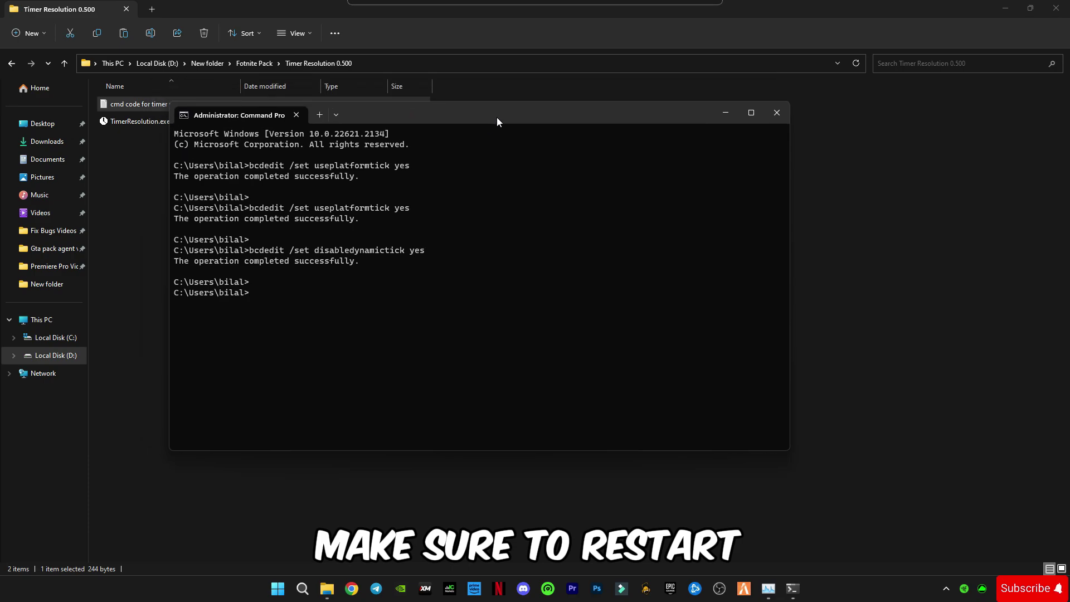
Close Command Prompt, relaunch TimerResolution.exe and set the resolution to 0.500 ms maximum
left_click(778, 112)
double_click(139, 121)
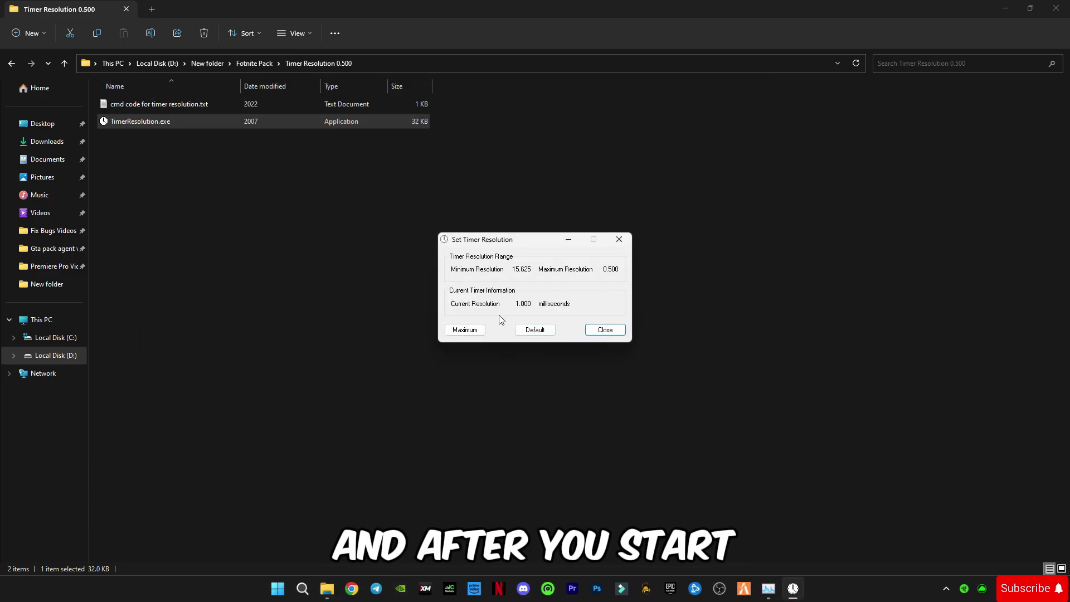
double_click(609, 269)
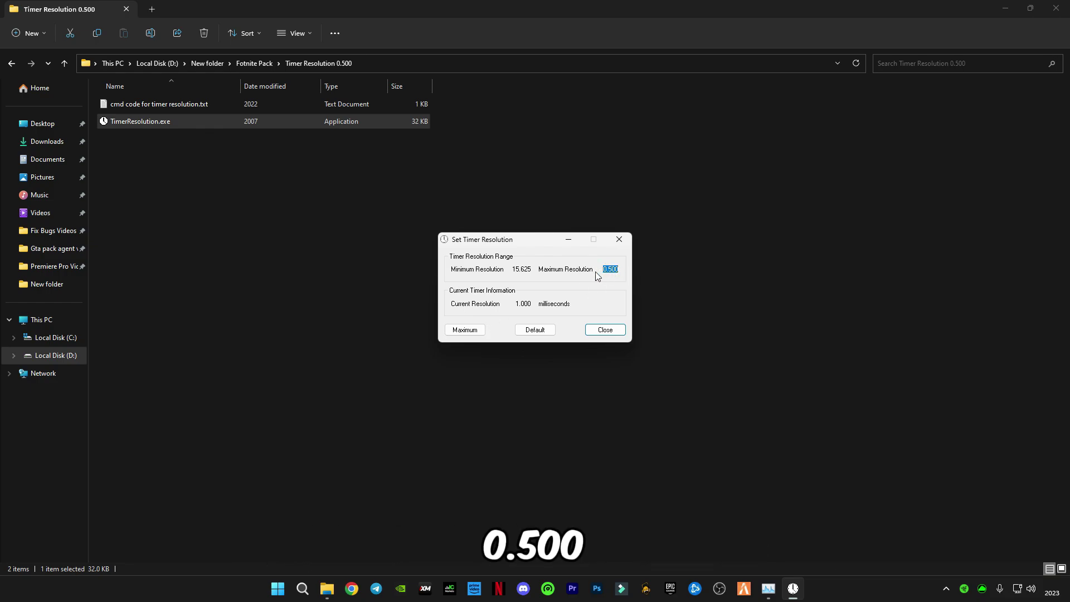
left_click(465, 329)
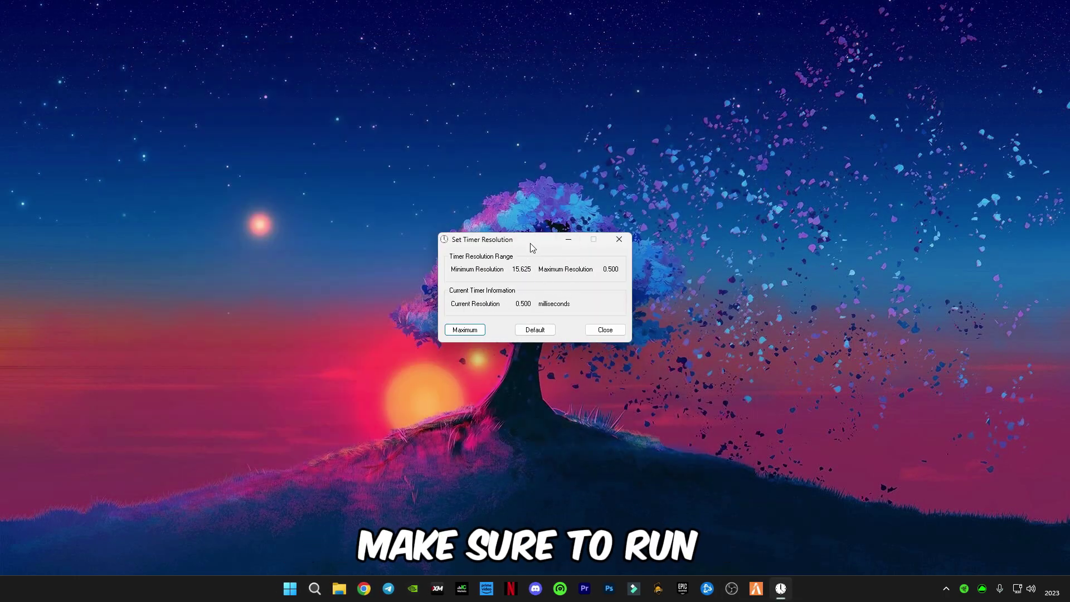
Minimize the Timer Resolution tool so it keeps running, leaving the desktop showing
left_click_drag(530, 244, 483, 233)
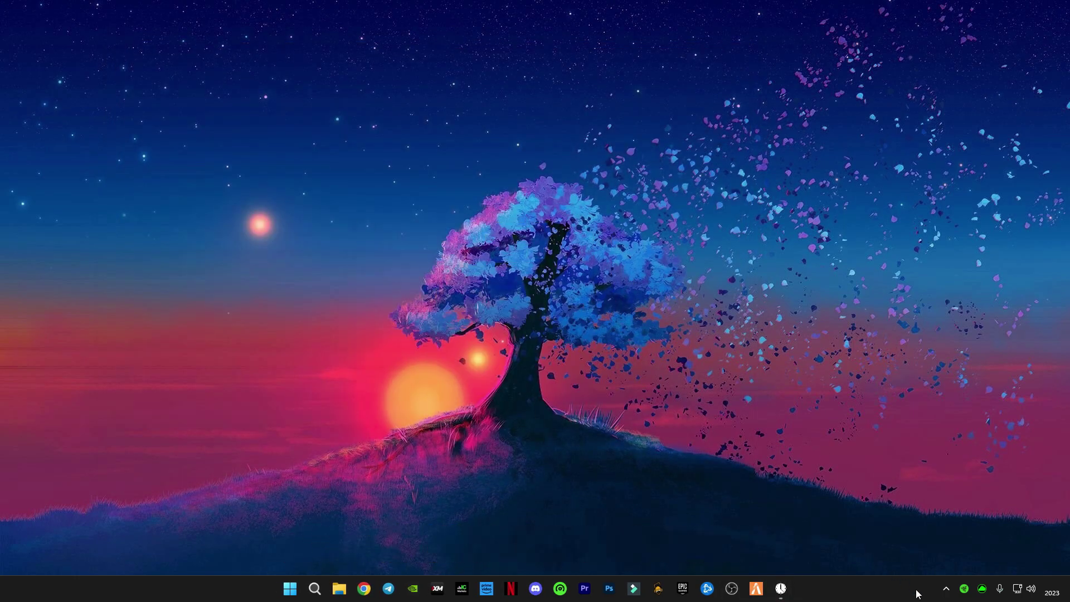
left_click(781, 590)
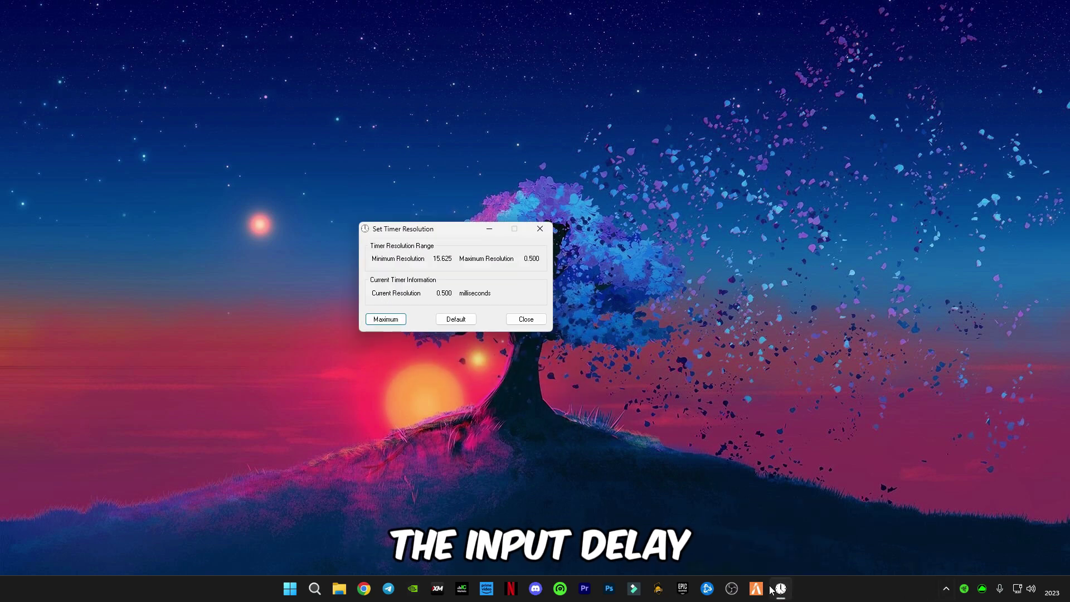
left_click(492, 228)
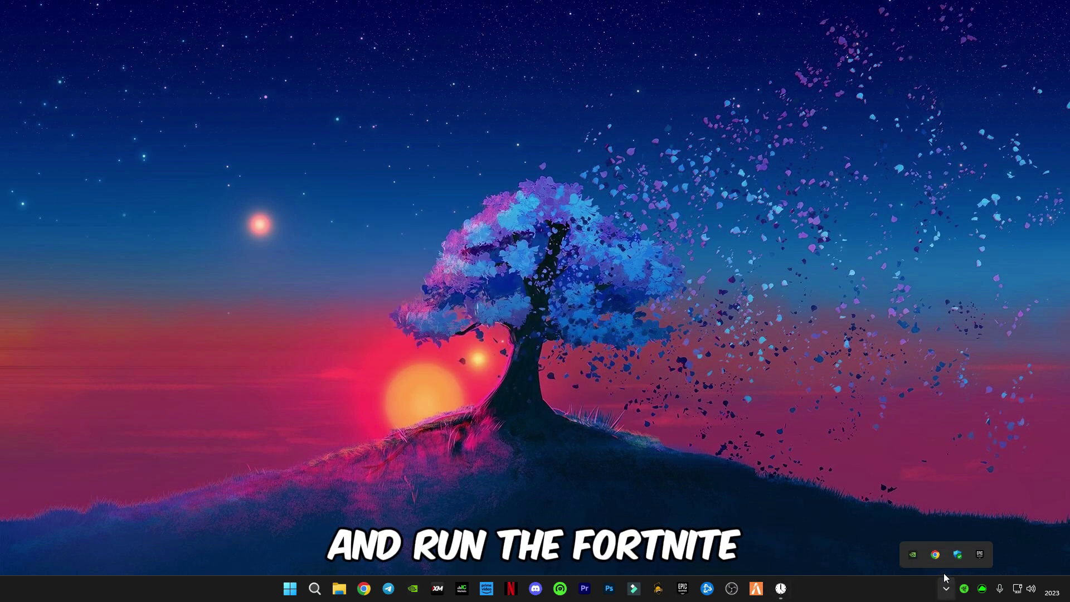